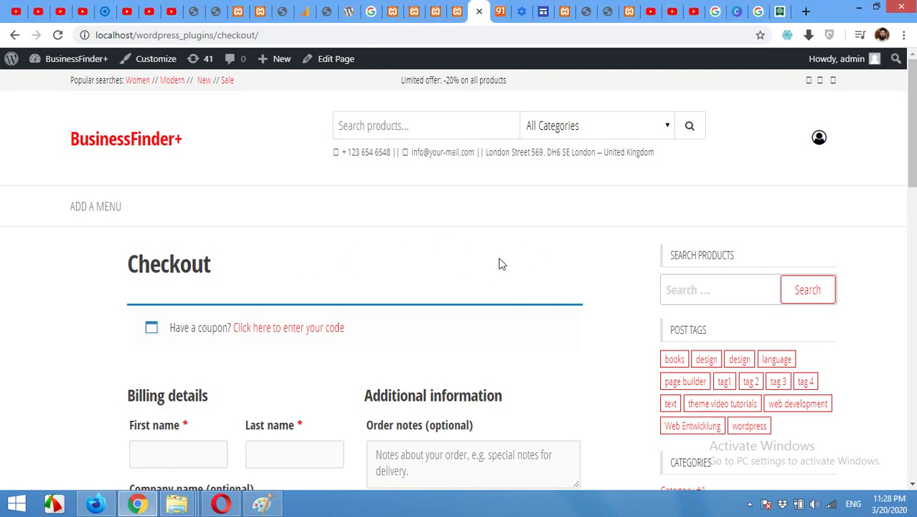
# Scroll through the default WooCommerce checkout page to its footer, then return to the Shop tab
pyautogui.scroll(-3, 493, 271)
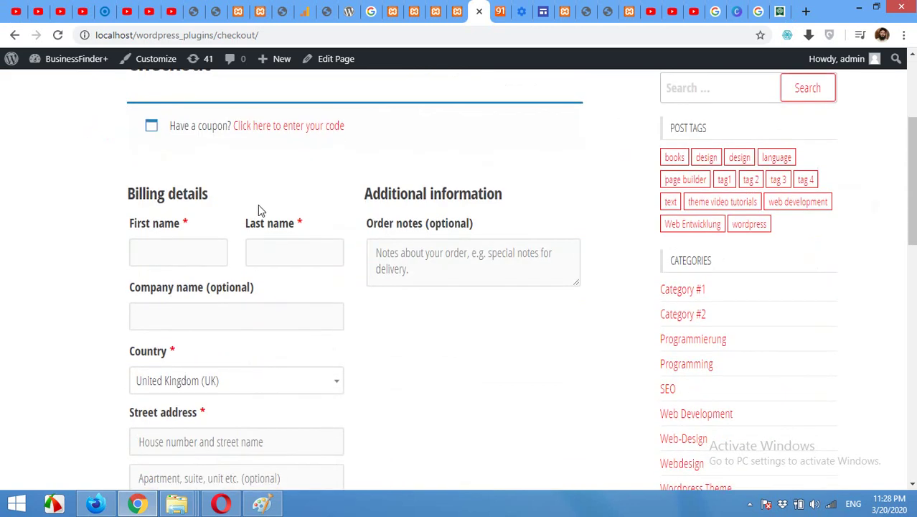
pyautogui.scroll(3, 488, 374)
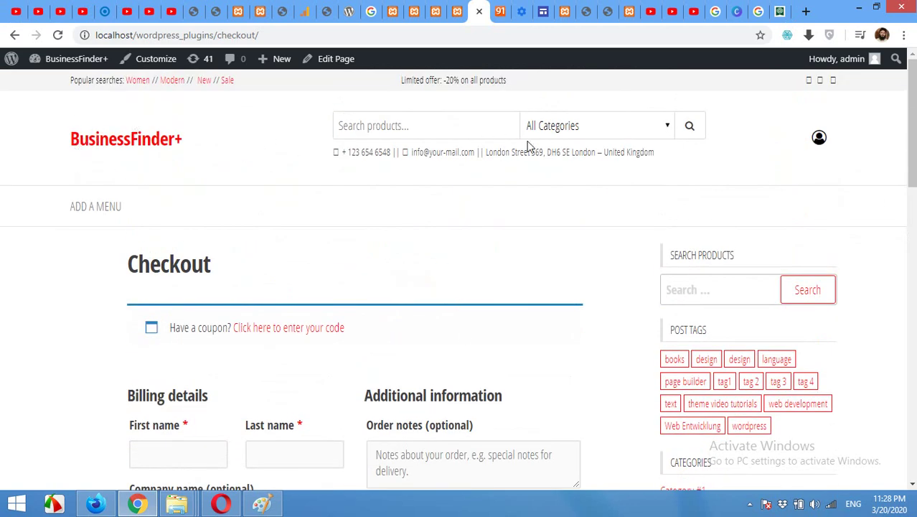
pyautogui.scroll(-6, 707, 352)
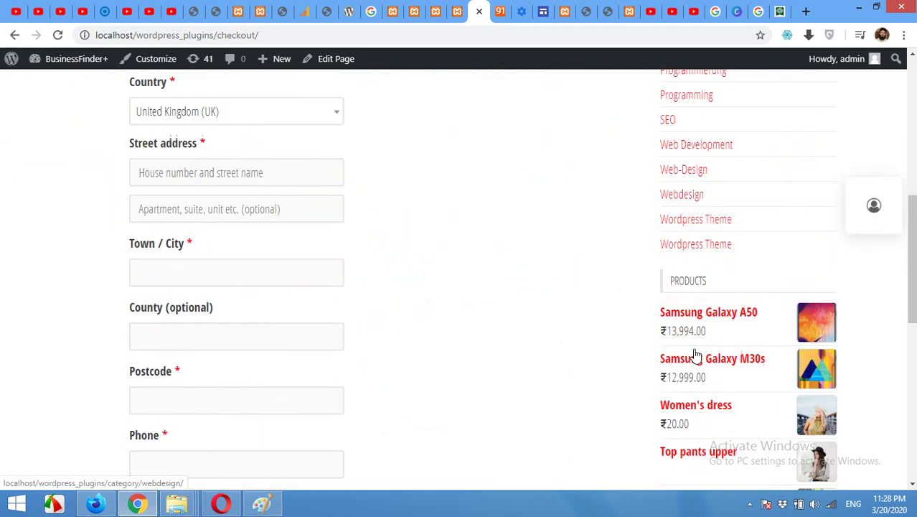
pyautogui.scroll(-10, 694, 355)
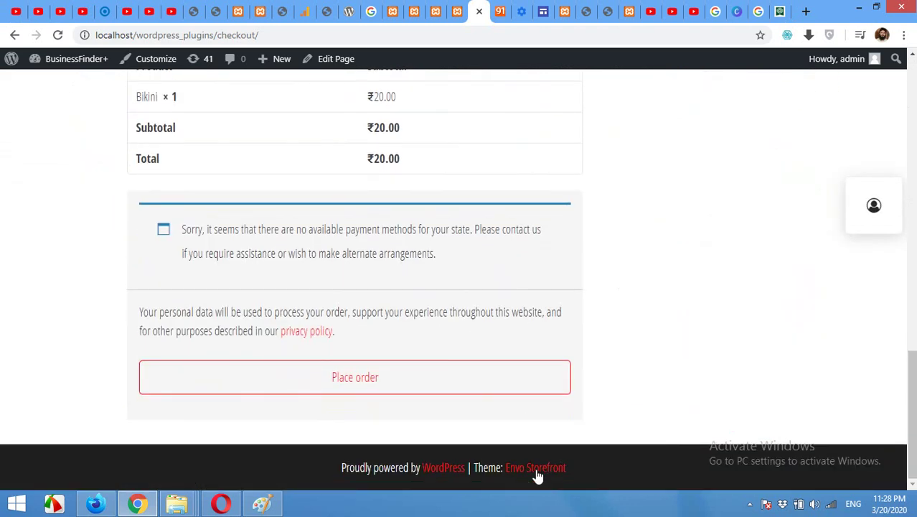
pyautogui.scroll(15, 730, 474)
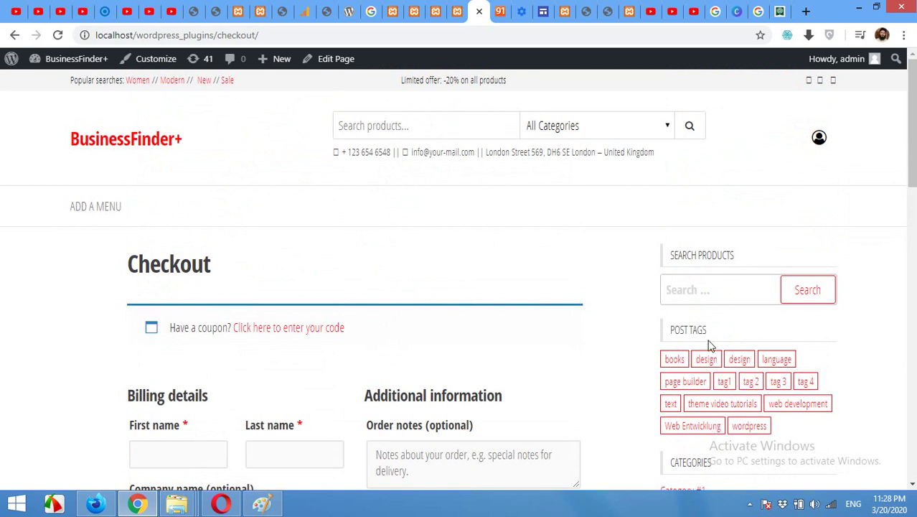
pyautogui.scroll(-5, 704, 366)
pyautogui.scroll(5, 704, 367)
pyautogui.click(458, 11)
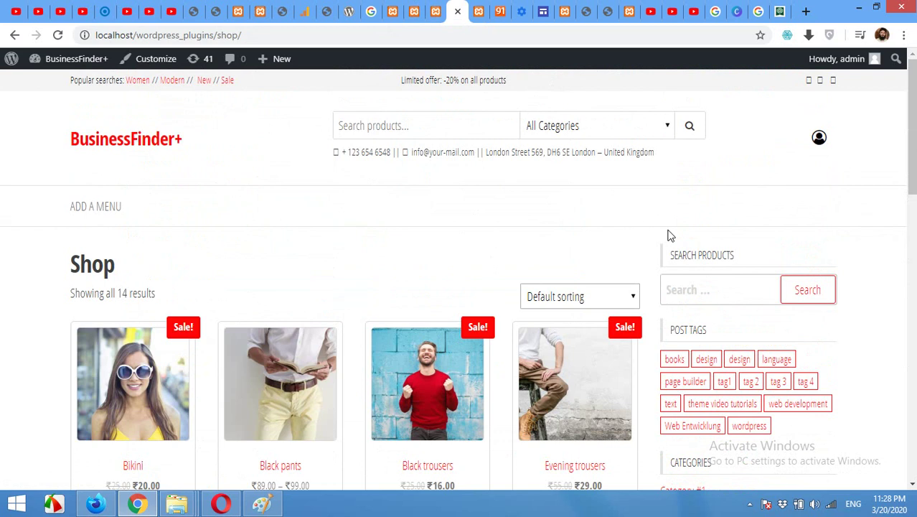
pyautogui.click(479, 11)
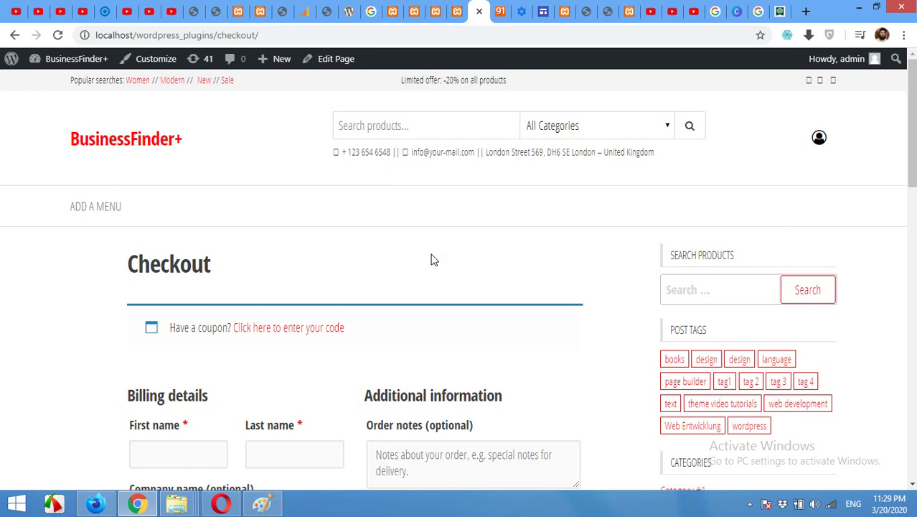
pyautogui.click(457, 10)
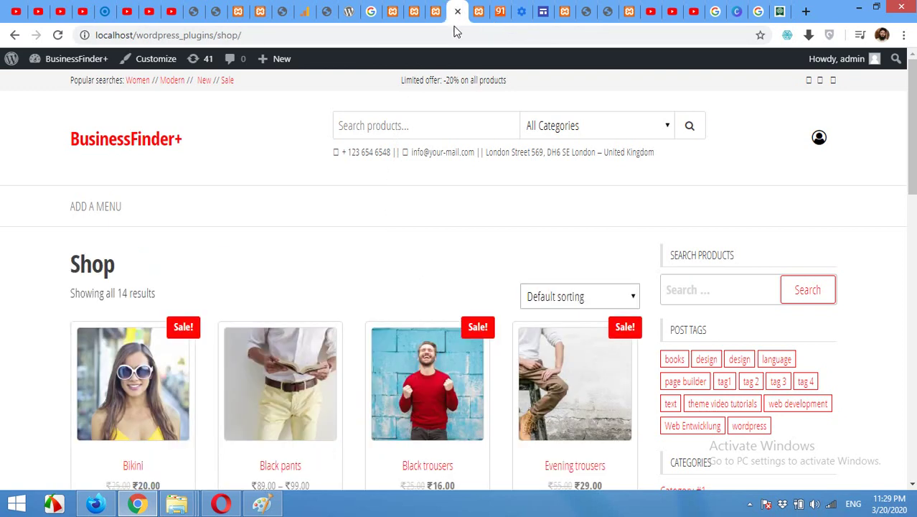
# From the WordPress dashboard, go to Plugins > Add New
pyautogui.click(434, 11)
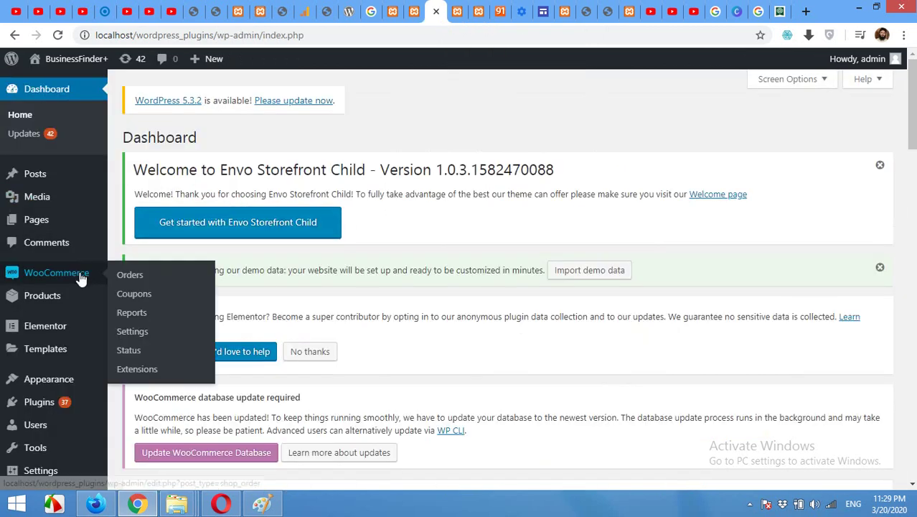
pyautogui.scroll(-2, 28, 338)
pyautogui.moveTo(41, 325)
pyautogui.moveTo(35, 348)
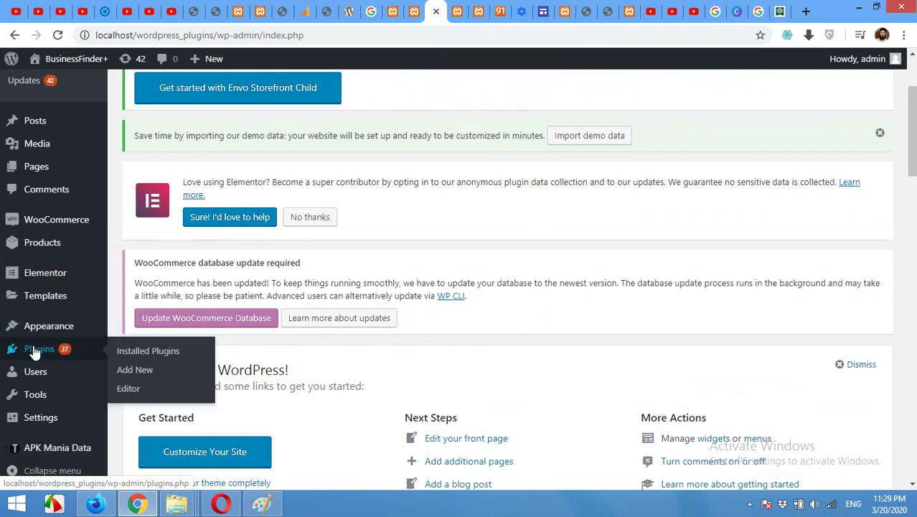
pyautogui.click(132, 371)
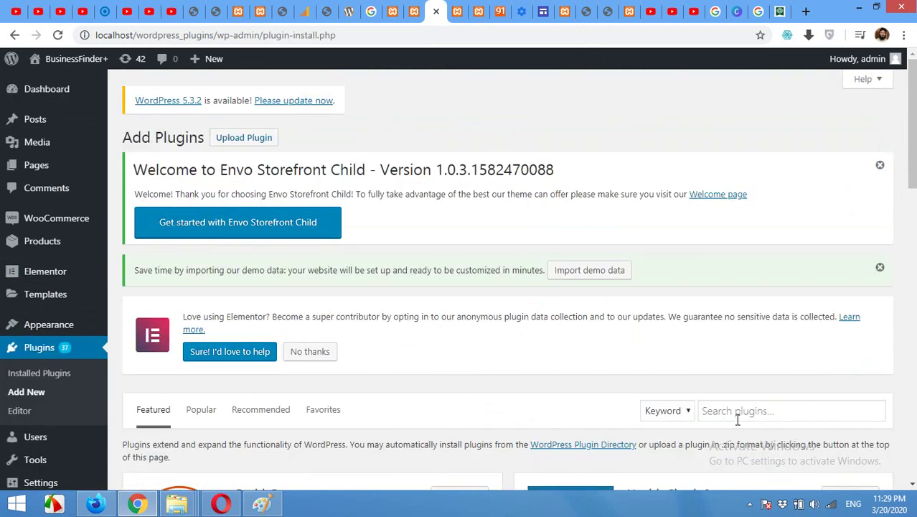
# Search plugins for 'cart flow' and install Funnel Builder by CartFlows
pyautogui.click(741, 413)
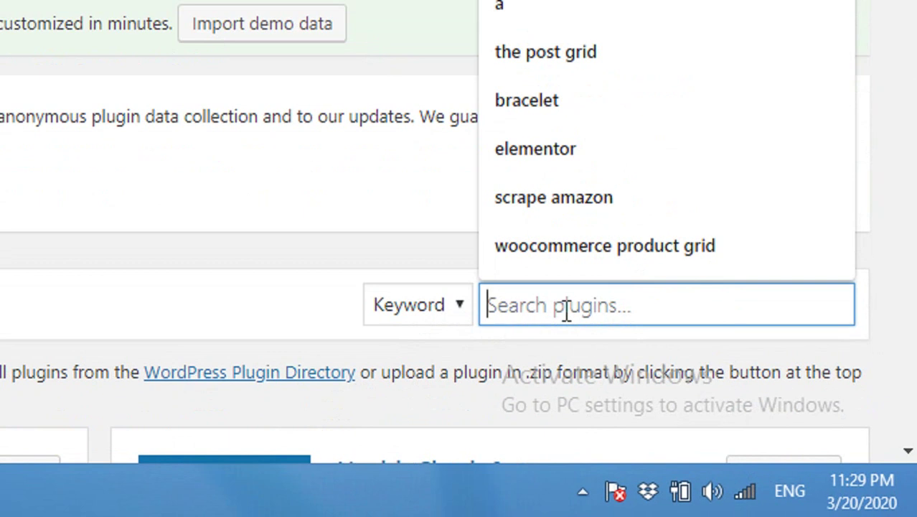
pyautogui.write('cart flow')
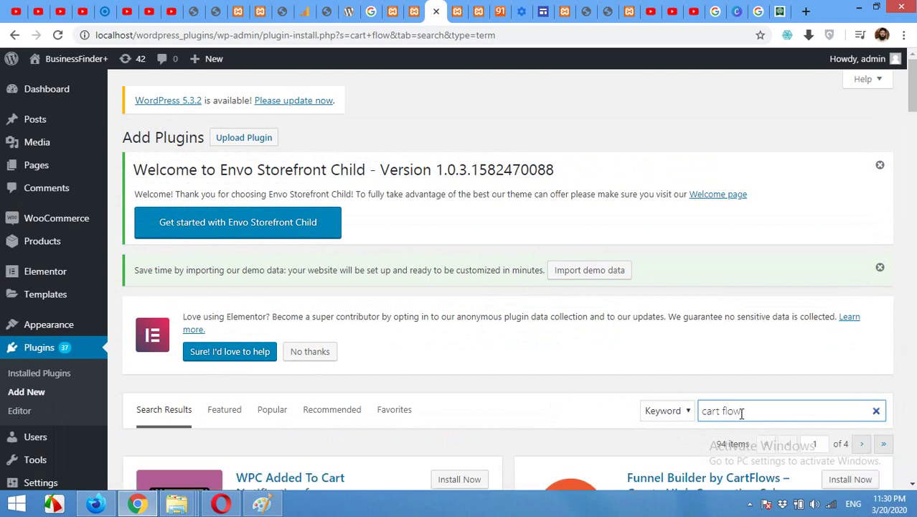
pyautogui.scroll(-3, 742, 411)
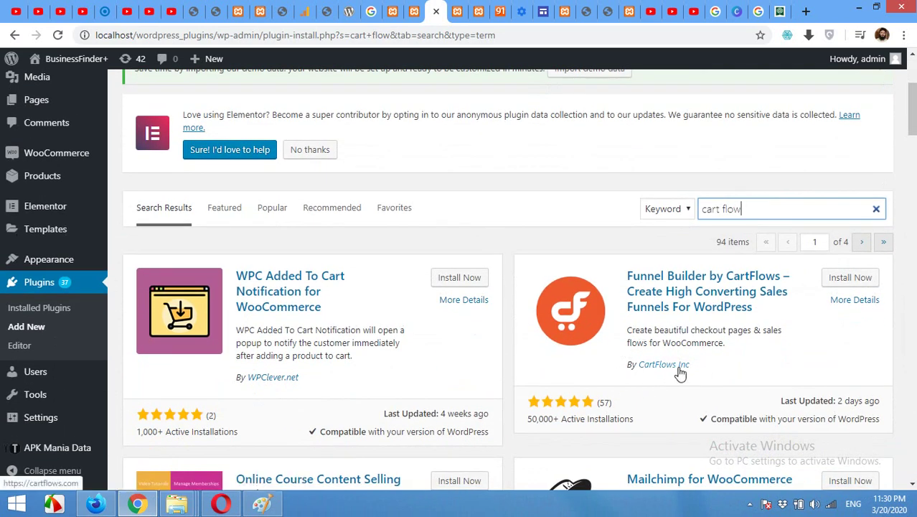
pyautogui.click(852, 279)
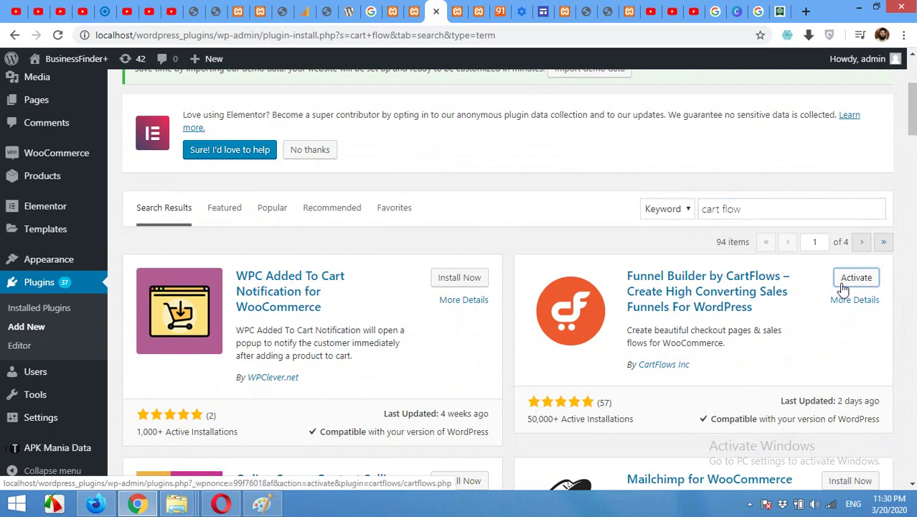
# Activate CartFlows and open its Flows list from the admin sidebar
pyautogui.click(844, 285)
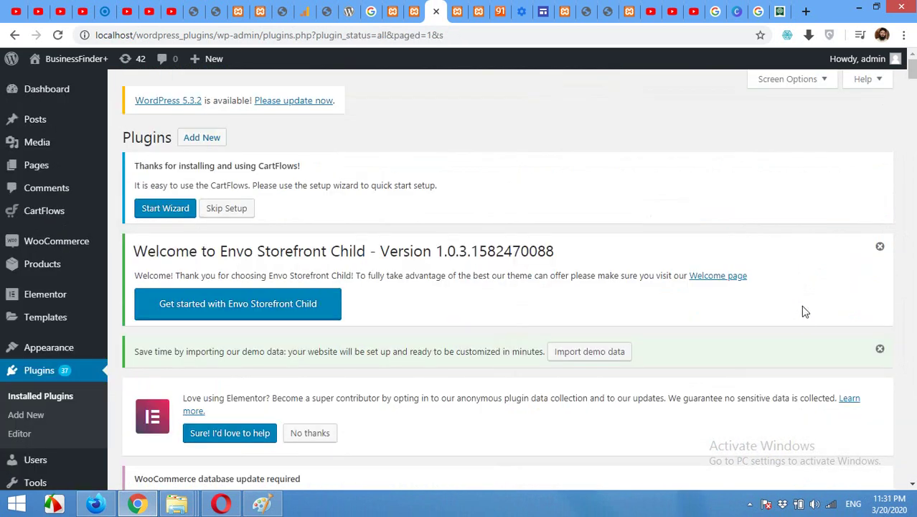
pyautogui.scroll(-5, 800, 315)
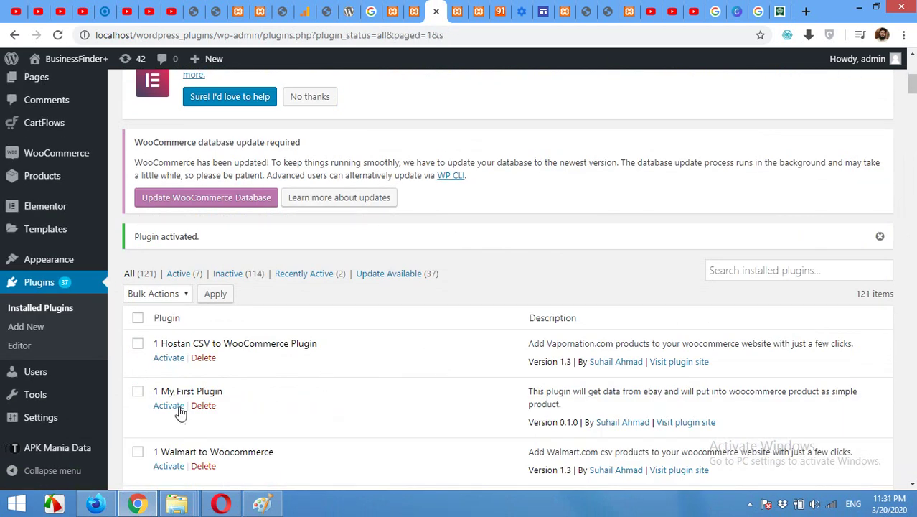
pyautogui.scroll(3, 178, 410)
pyautogui.moveTo(16, 215)
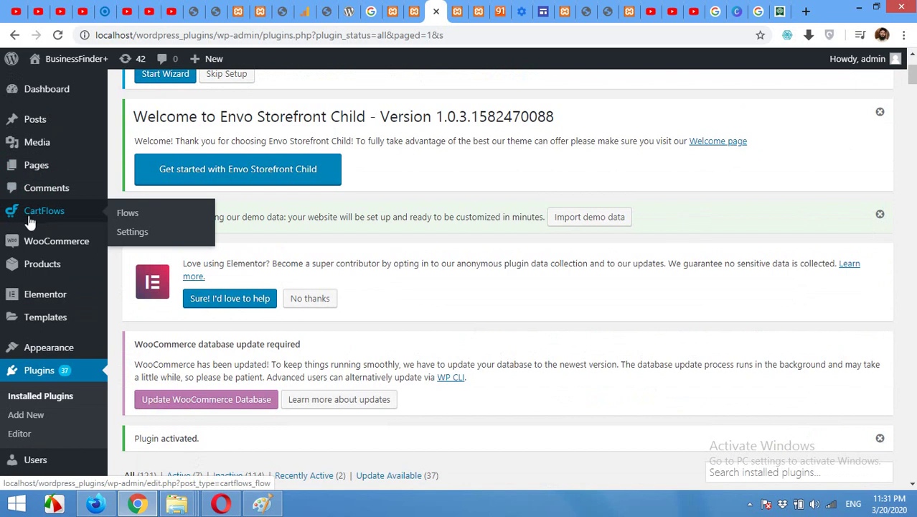
pyautogui.scroll(1, 14, 218)
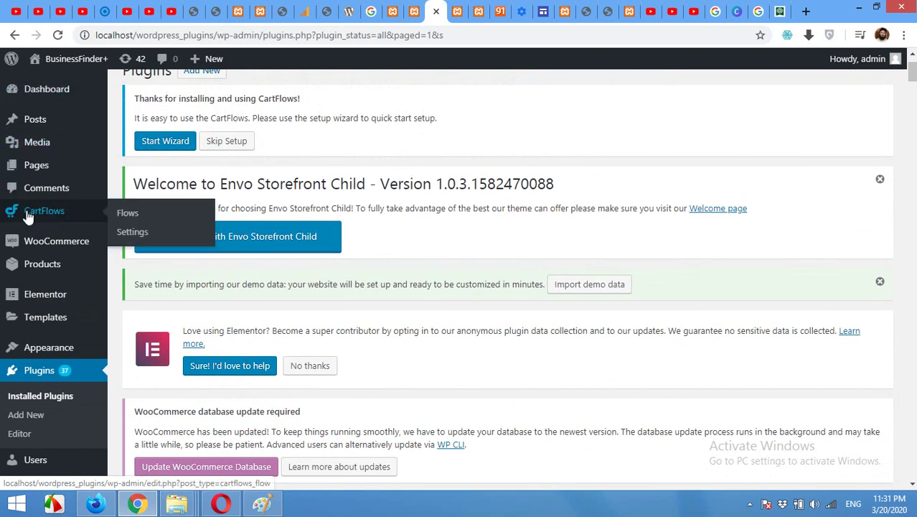
pyautogui.click(129, 214)
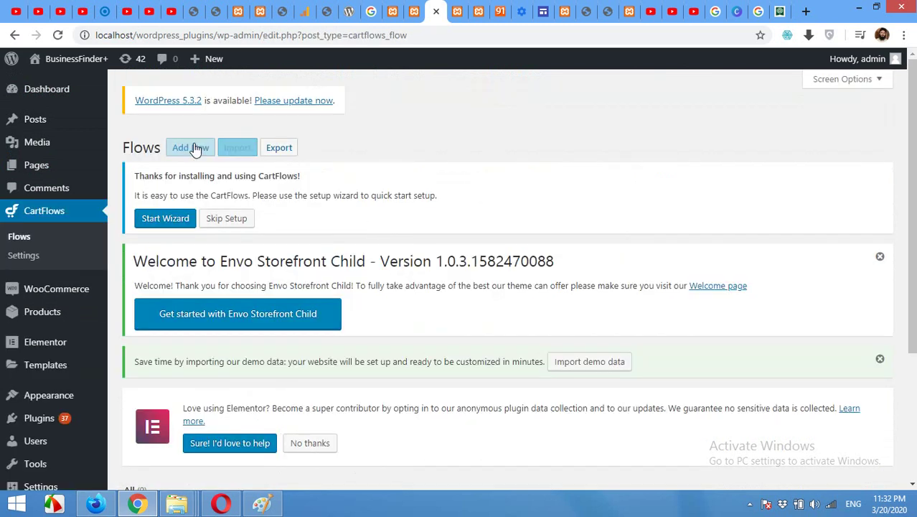
# Browse the Flows Library ready templates and import the free Download eBook template
pyautogui.click(188, 149)
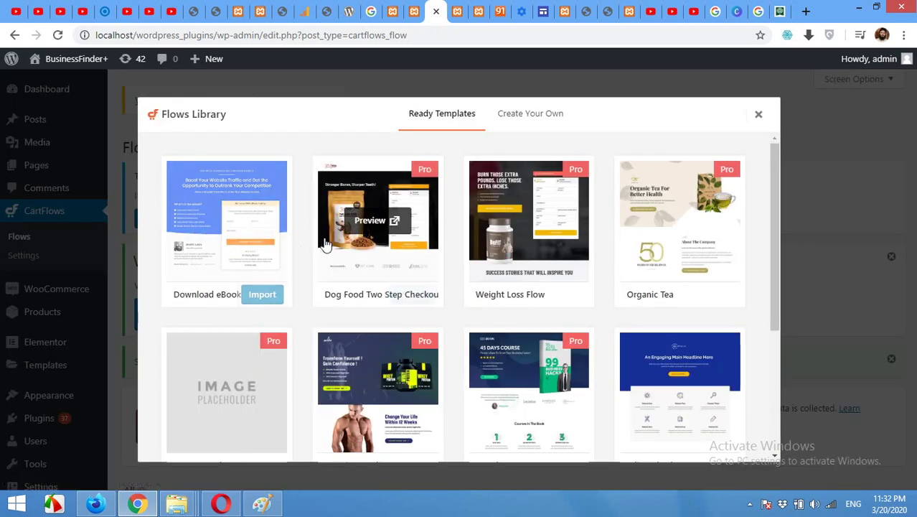
pyautogui.moveTo(231, 215)
pyautogui.scroll(-3, 641, 387)
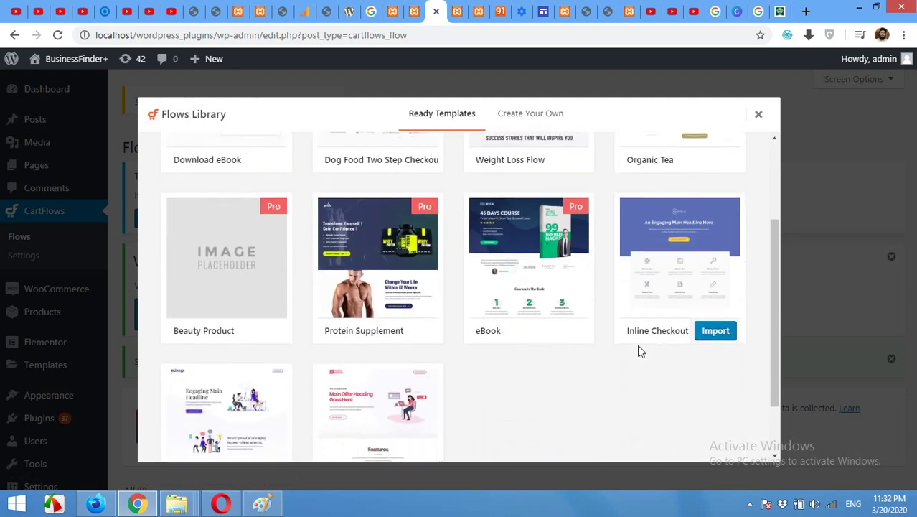
pyautogui.scroll(-1, 542, 352)
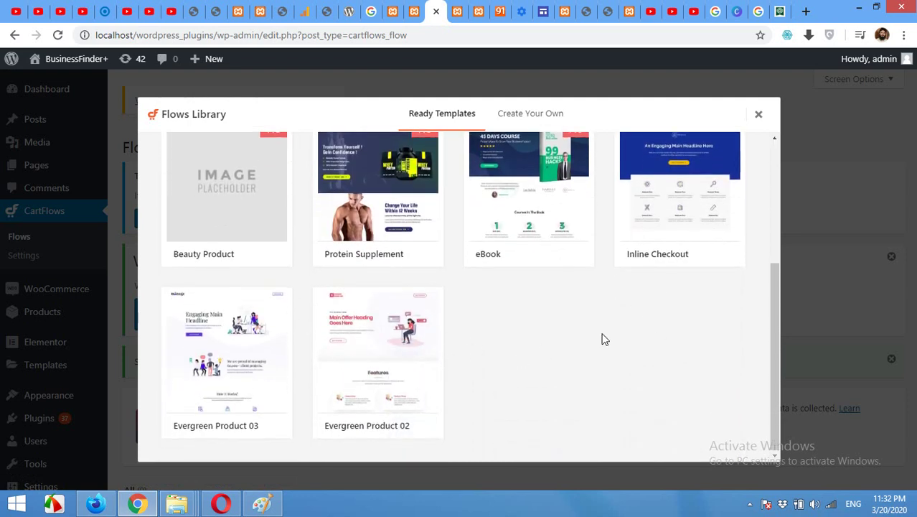
pyautogui.scroll(5, 523, 367)
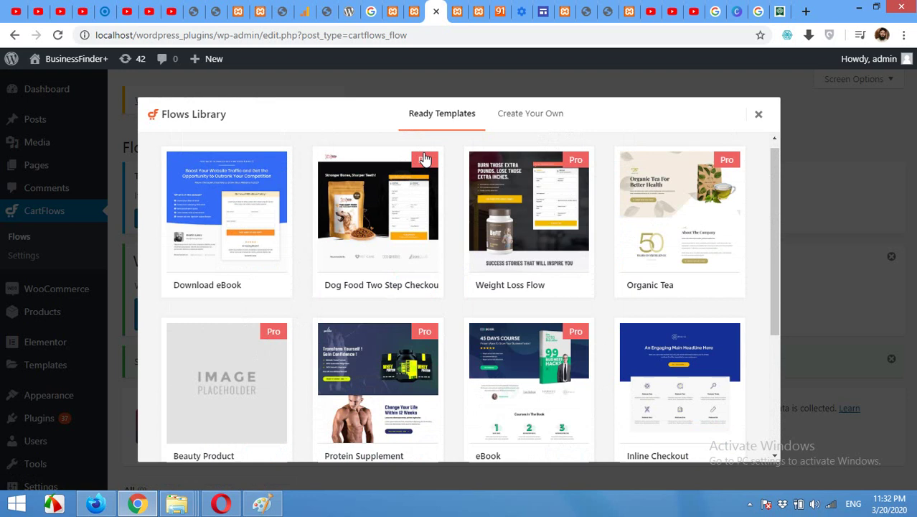
pyautogui.moveTo(560, 284)
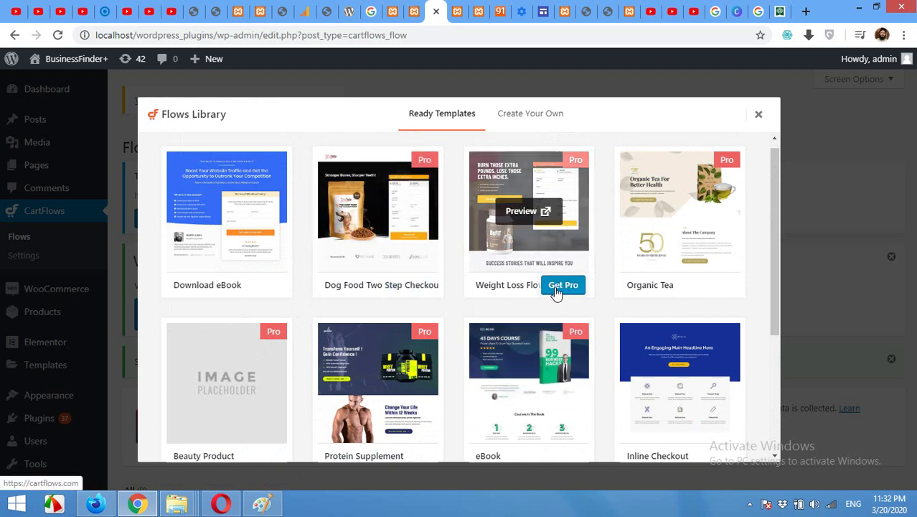
pyautogui.moveTo(695, 209)
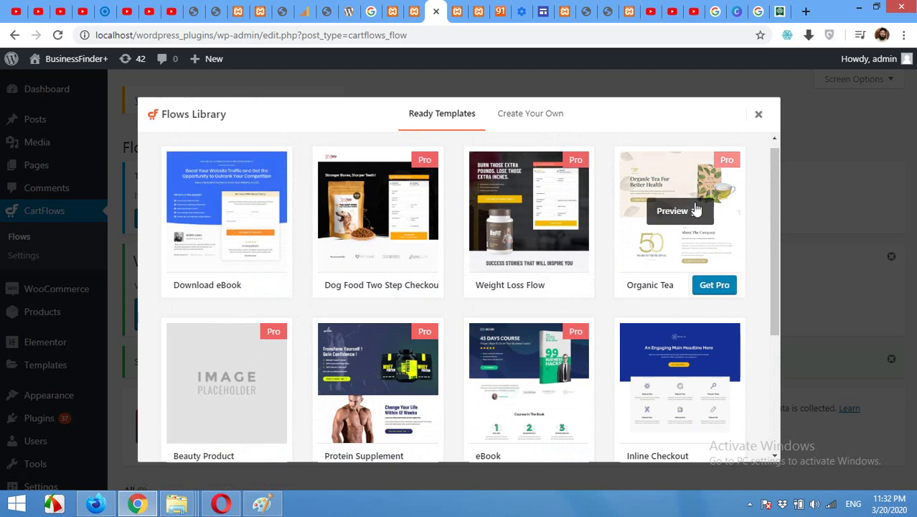
pyautogui.scroll(-1, 226, 200)
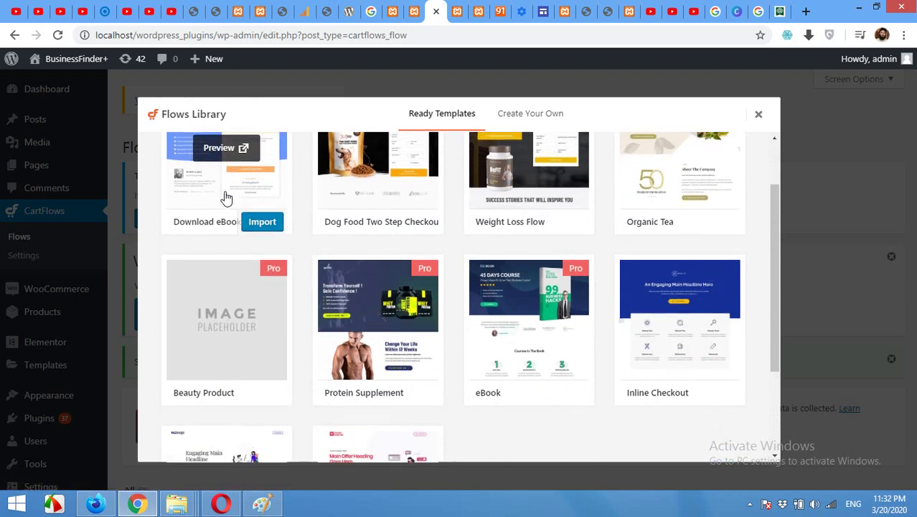
pyautogui.scroll(-1, 518, 259)
pyautogui.scroll(-1, 509, 290)
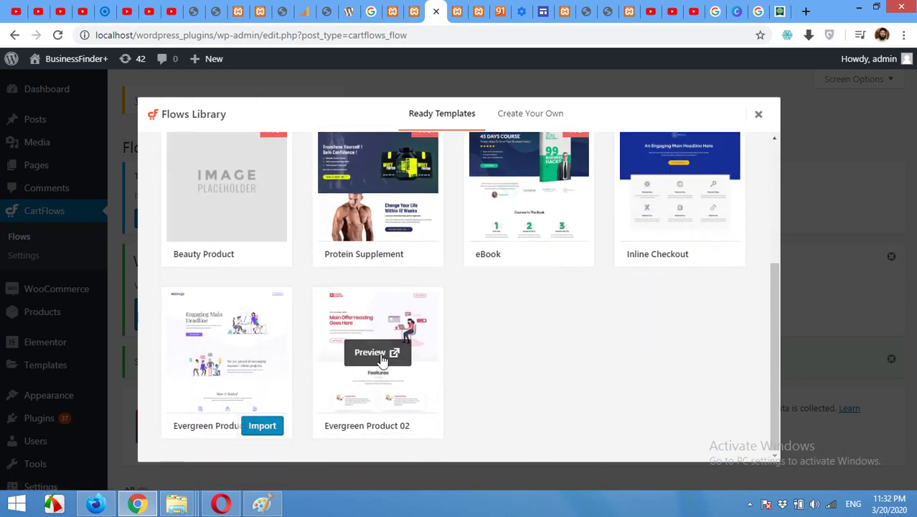
pyautogui.scroll(3, 608, 347)
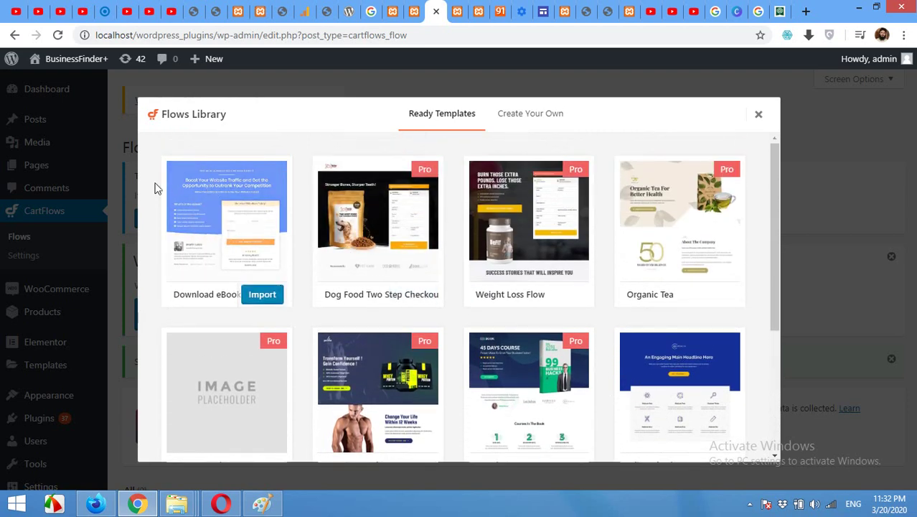
pyautogui.click(262, 296)
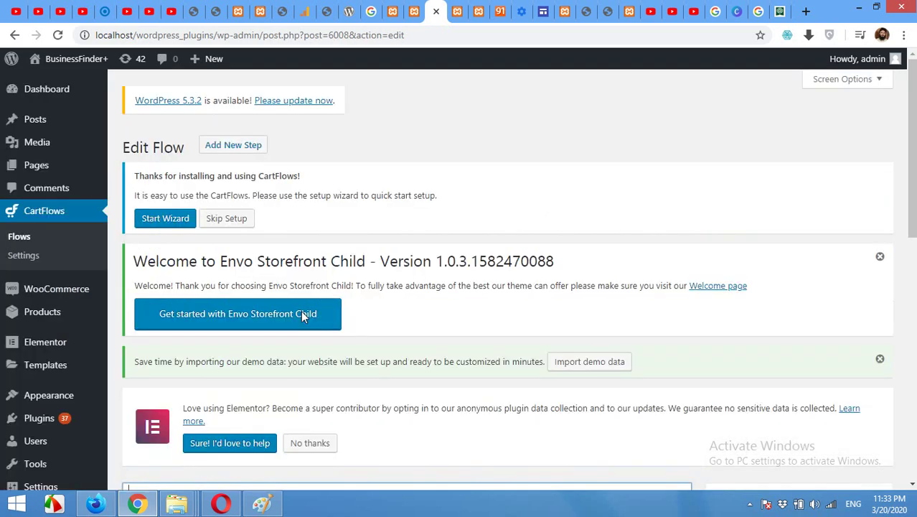
# Title the new flow 'My own checkout page'
pyautogui.scroll(-3, 323, 330)
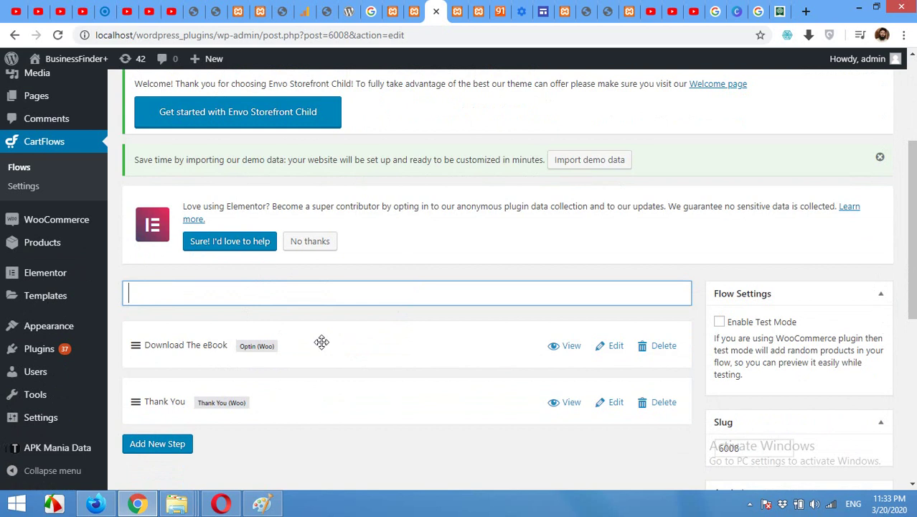
pyautogui.scroll(3, 312, 301)
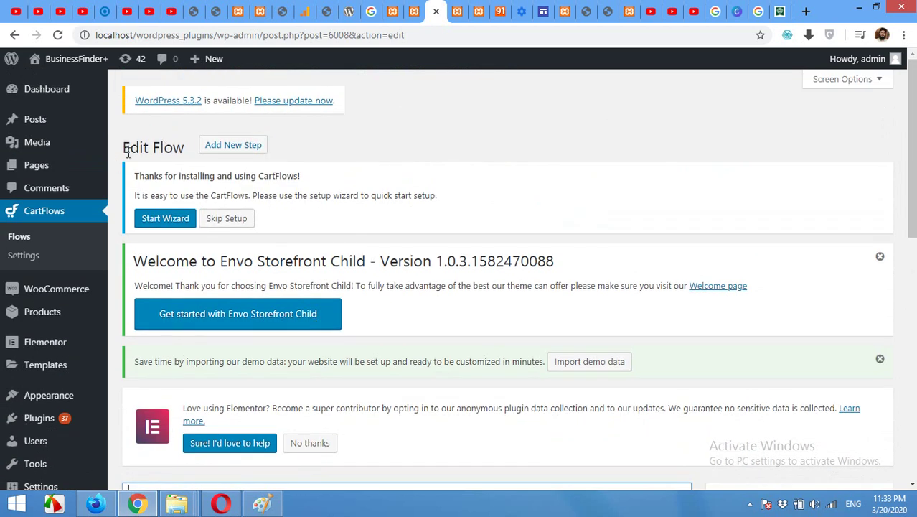
pyautogui.scroll(-2, 244, 242)
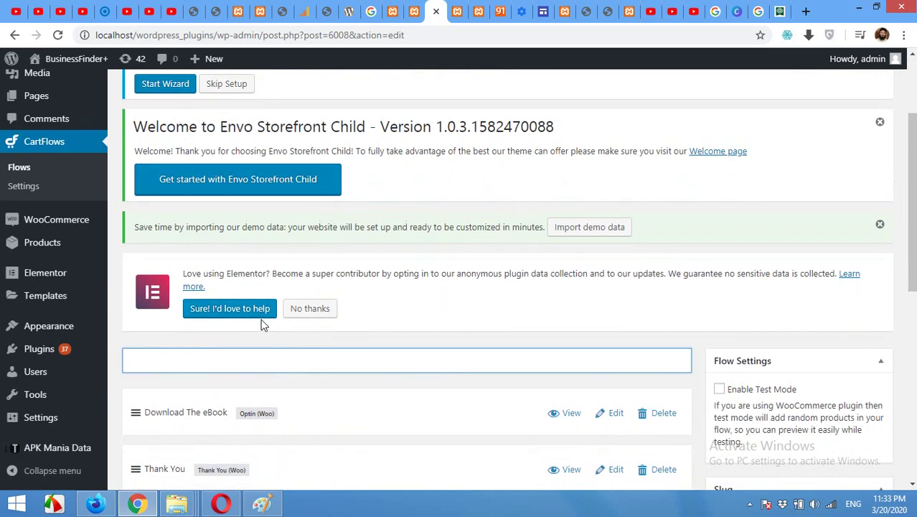
pyautogui.scroll(-2, 158, 288)
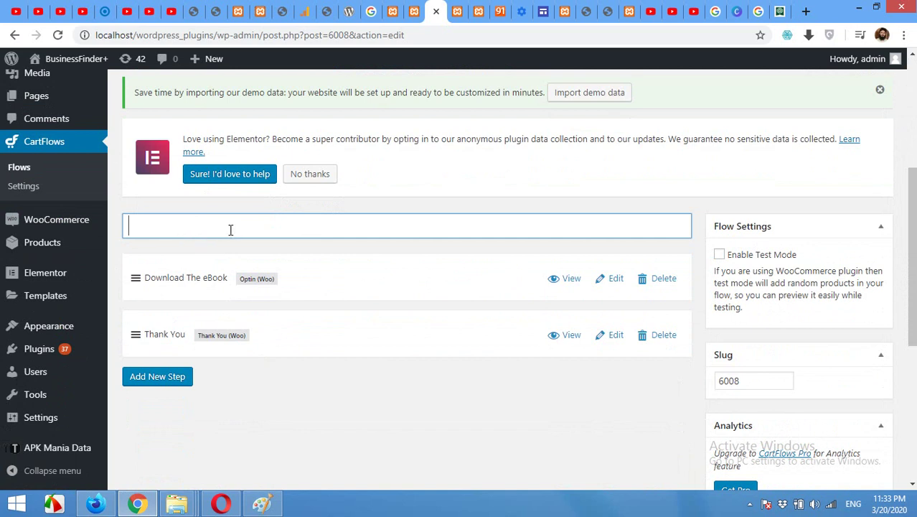
pyautogui.write('My own checkout page')
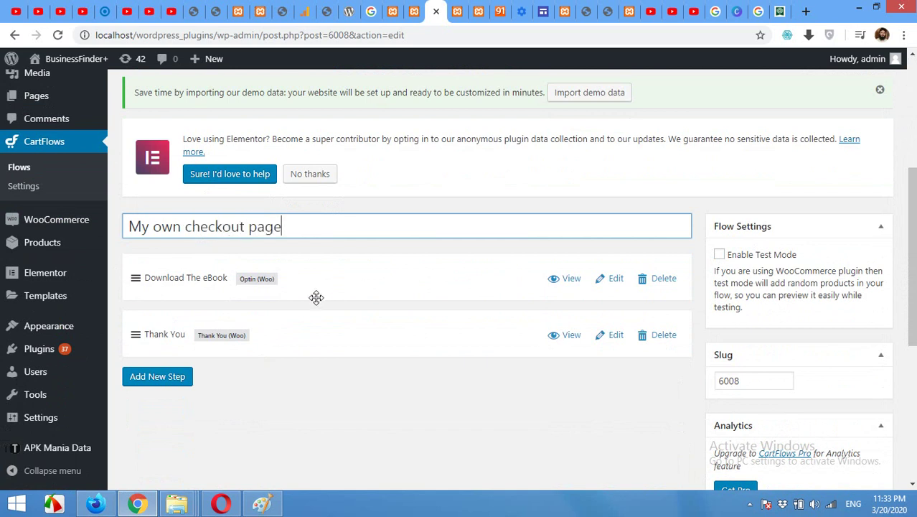
# Switch to the site's default Checkout page and scroll through it for comparison
pyautogui.click(477, 11)
pyautogui.scroll(-3, 399, 255)
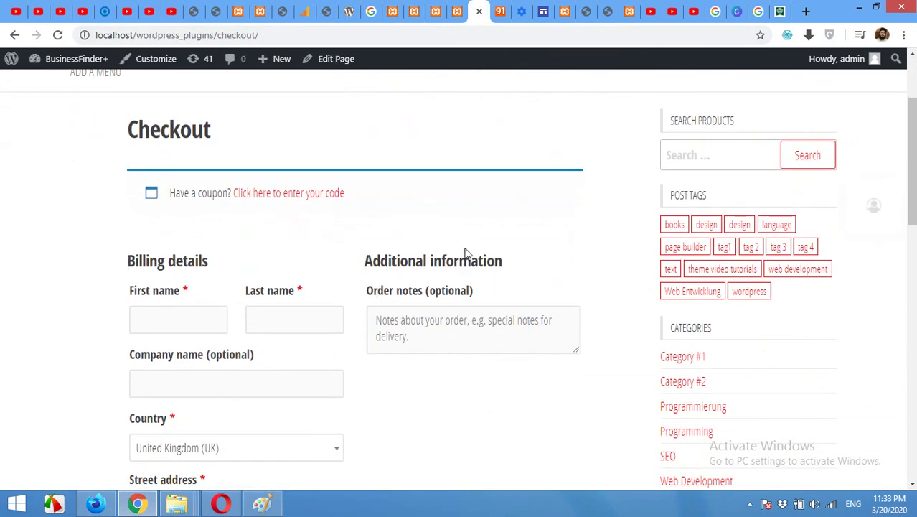
pyautogui.scroll(-5, 559, 348)
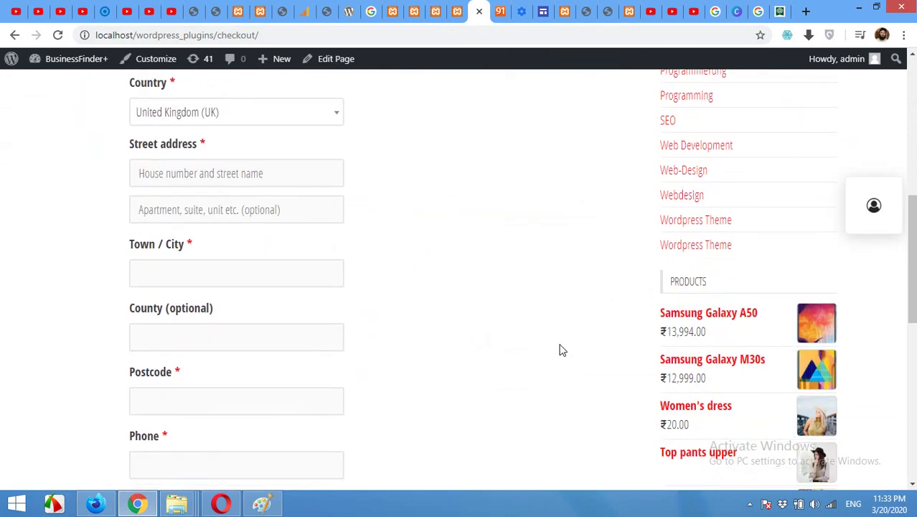
# Return to the flow editor, staying on the page when the Leave site? prompt appears
pyautogui.scroll(8, 562, 350)
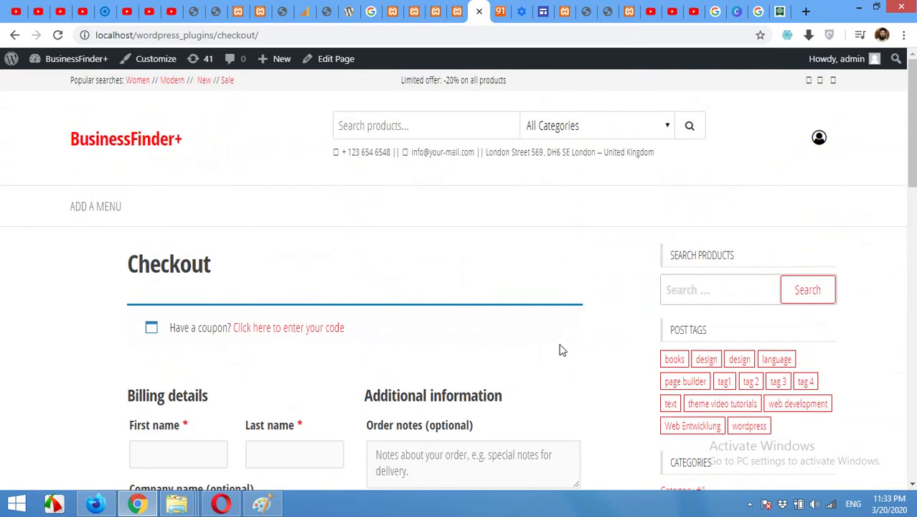
pyautogui.click(457, 7)
pyautogui.click(437, 8)
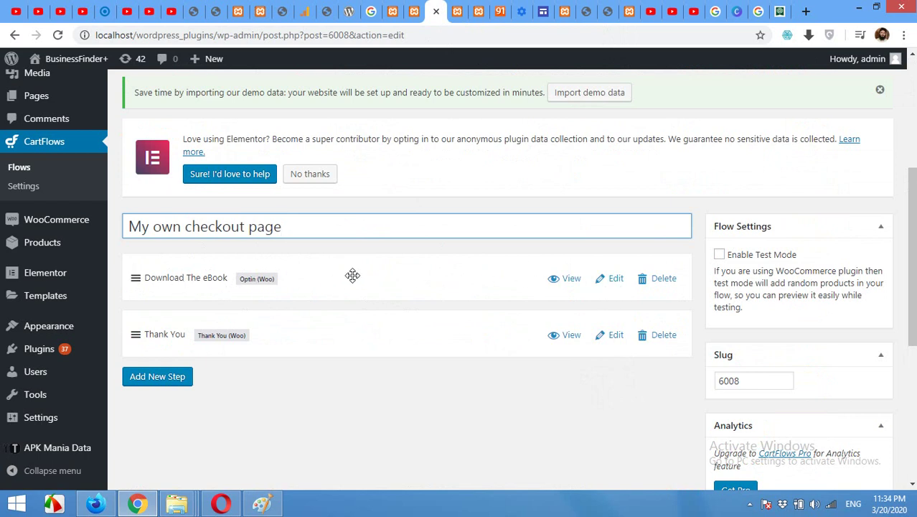
pyautogui.click(620, 283)
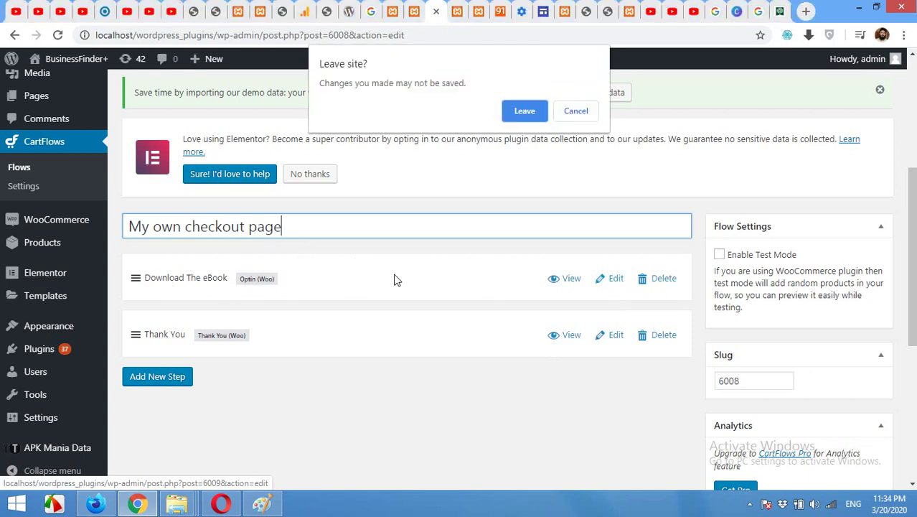
pyautogui.click(575, 112)
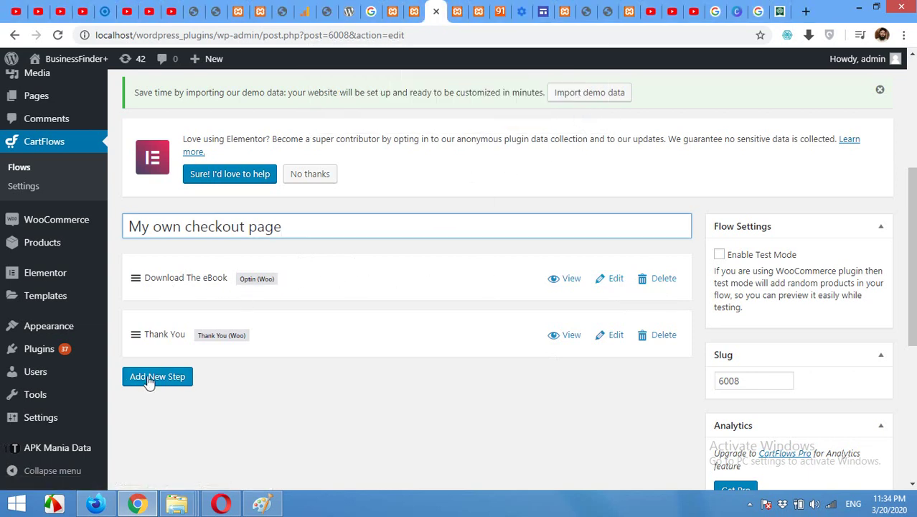
# Save the 'My own checkout page' flow with Update
pyautogui.scroll(-2, 617, 388)
pyautogui.scroll(4, 678, 381)
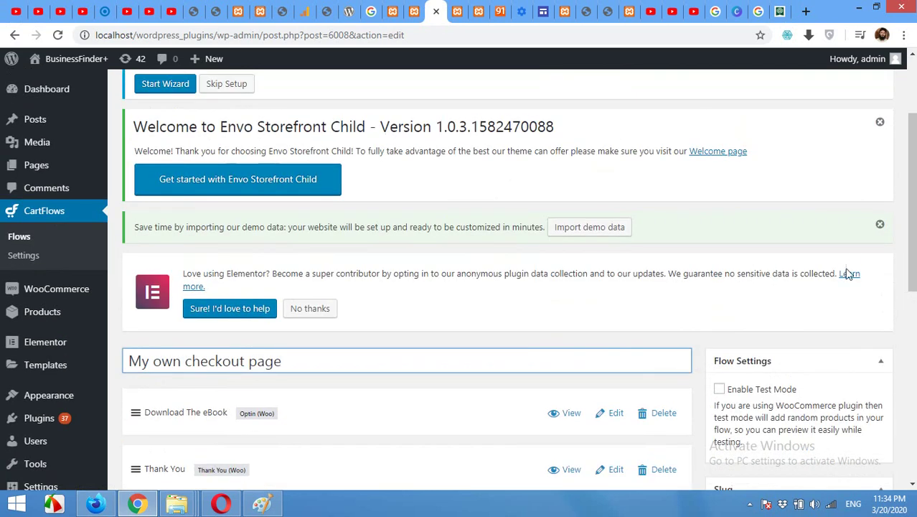
pyautogui.scroll(2, 388, 283)
pyautogui.scroll(-8, 396, 293)
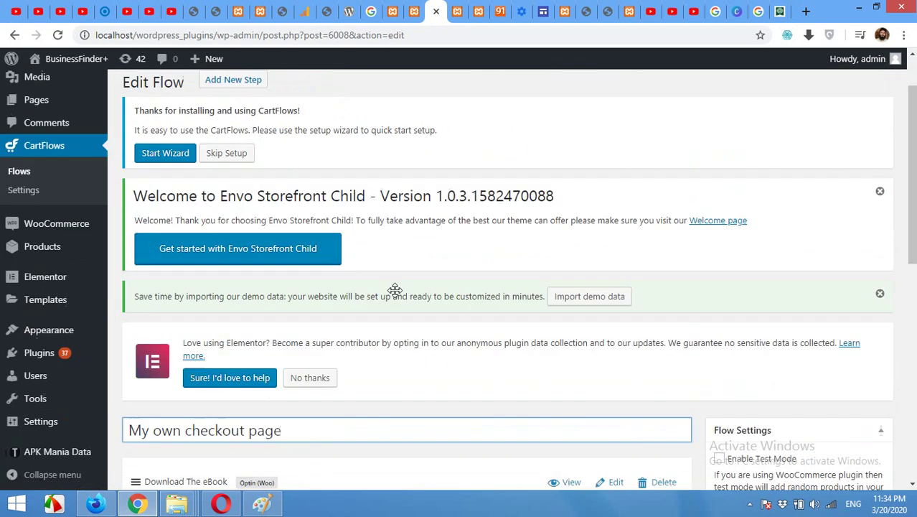
pyautogui.click(856, 337)
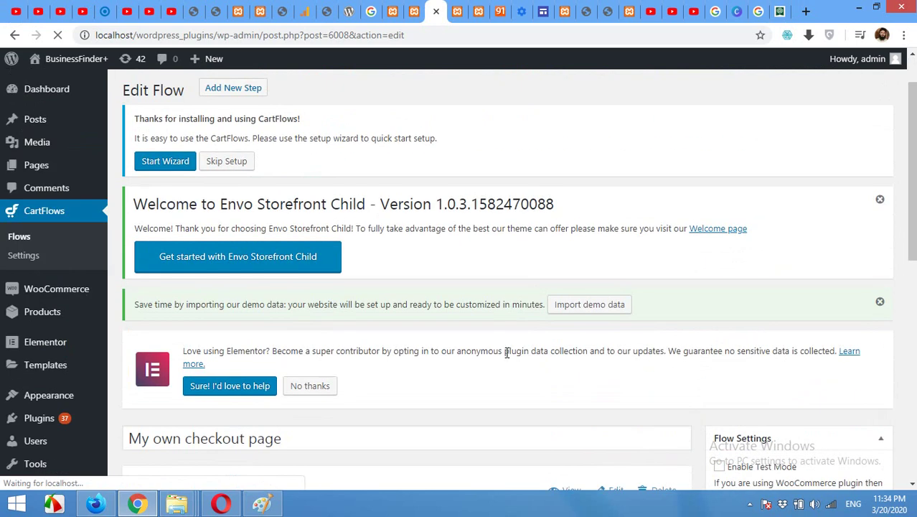
pyautogui.scroll(-3, 502, 370)
pyautogui.scroll(-1, 500, 366)
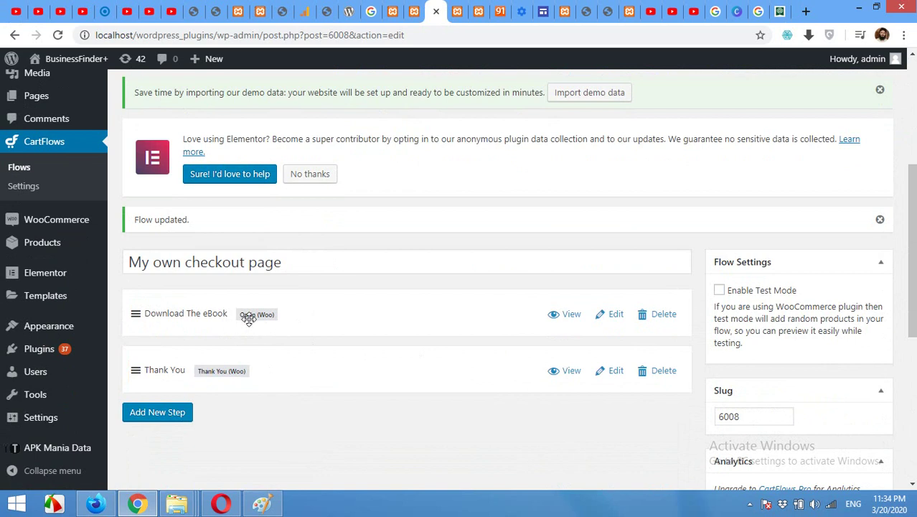
# Add a new step from the Checkout (Woo) library, importing the red-headed free Checkout Page template
pyautogui.click(174, 416)
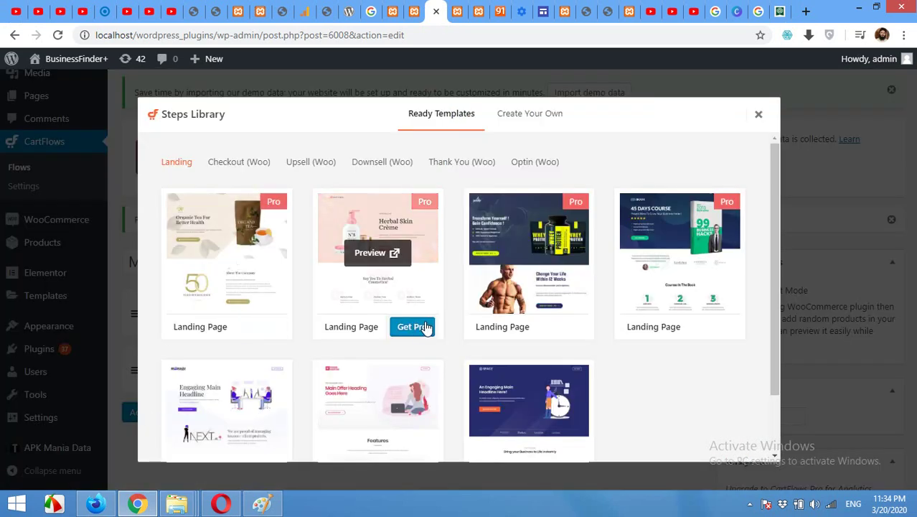
pyautogui.moveTo(262, 338)
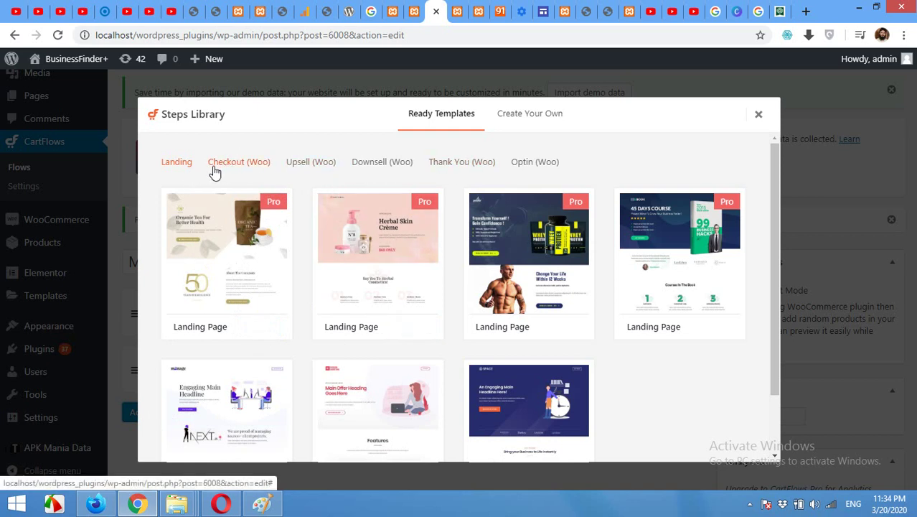
pyautogui.click(239, 162)
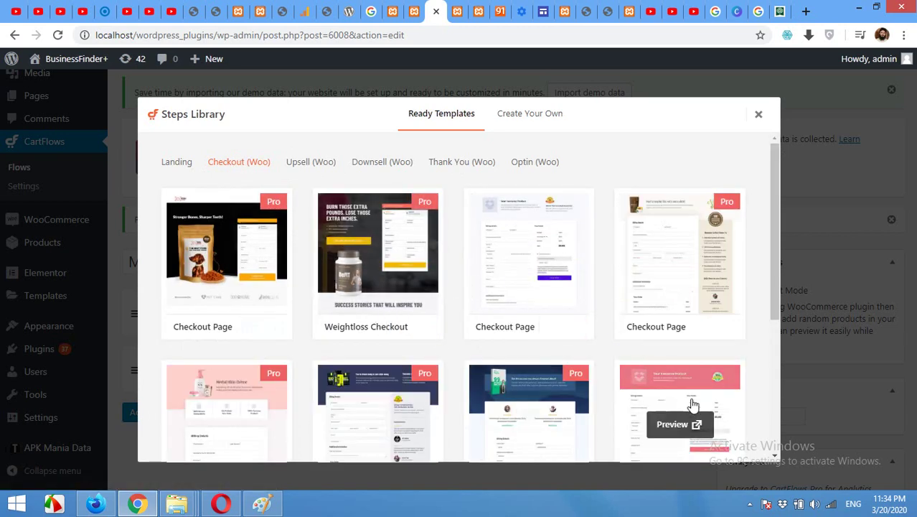
pyautogui.scroll(-3, 681, 409)
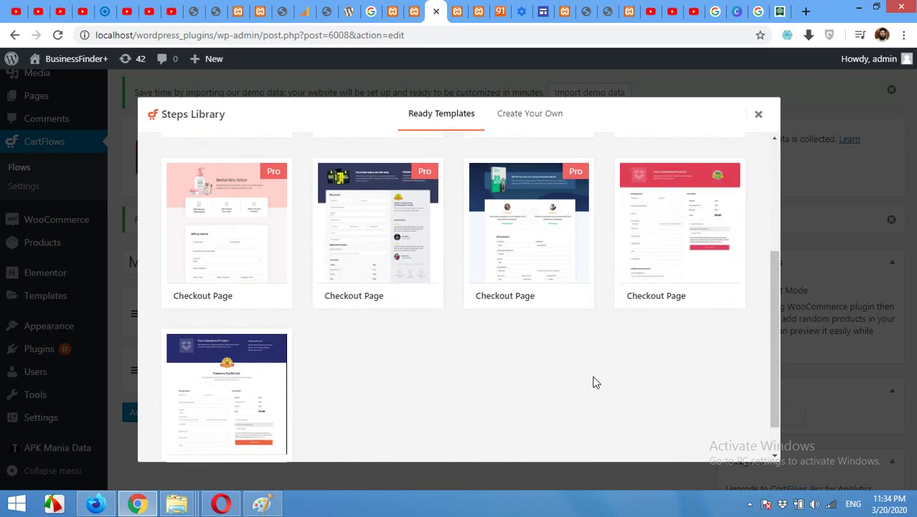
pyautogui.moveTo(681, 245)
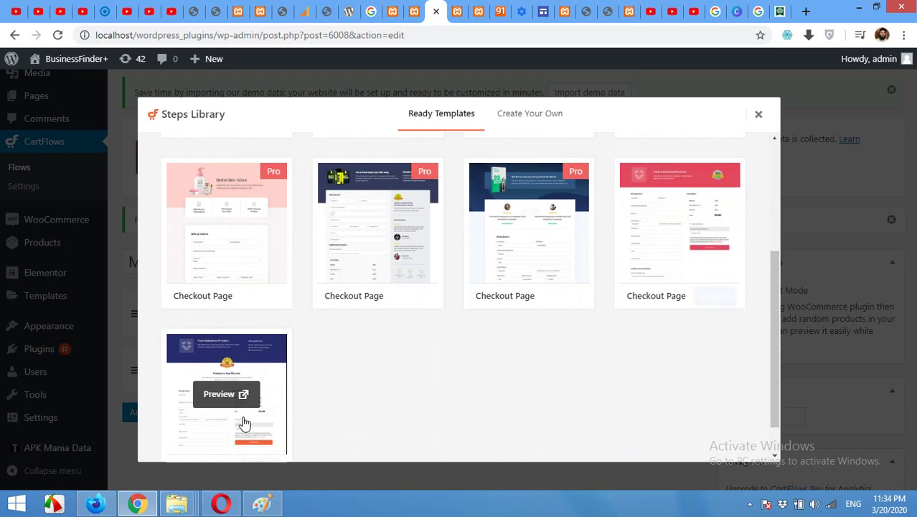
pyautogui.scroll(-1, 287, 427)
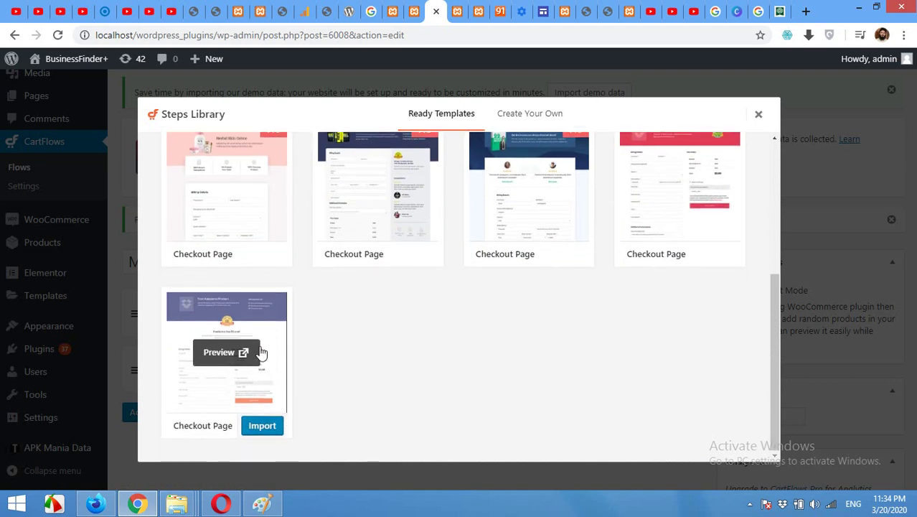
pyautogui.scroll(1, 489, 256)
pyautogui.click(457, 9)
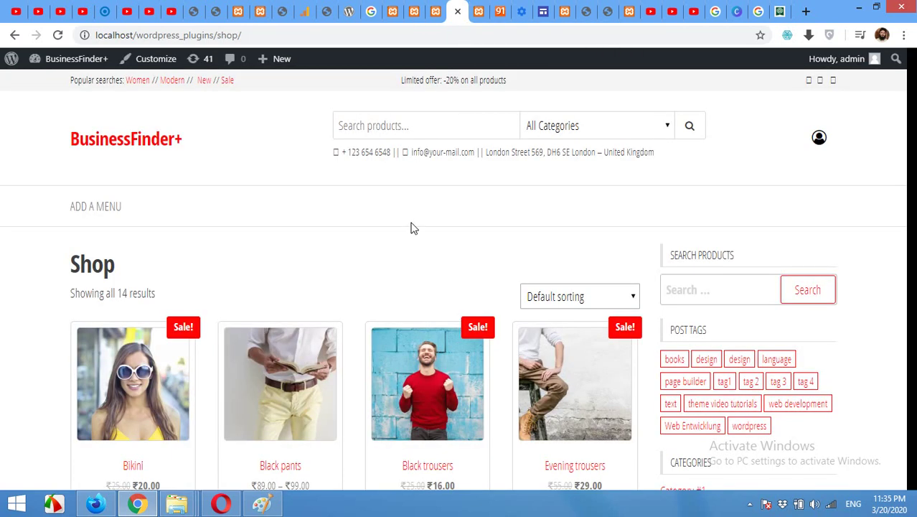
pyautogui.click(436, 11)
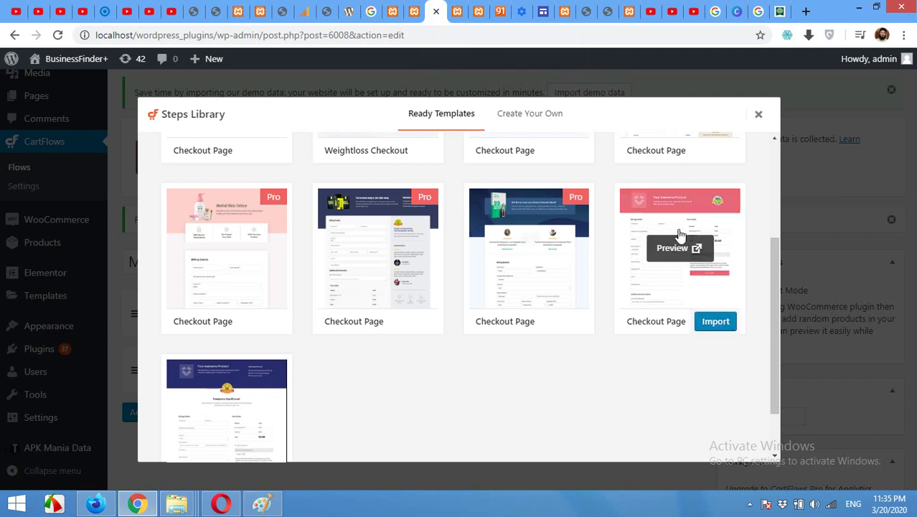
pyautogui.click(705, 322)
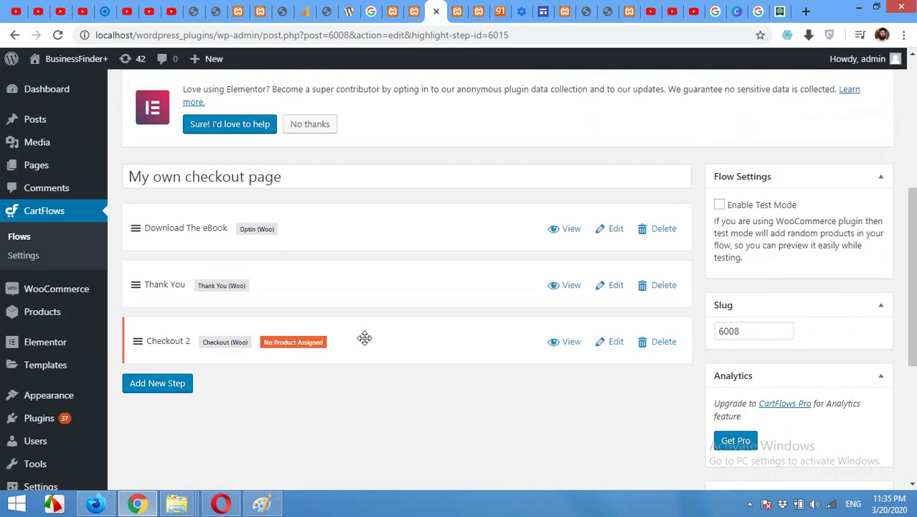
# Move Checkout 2 above Thank You, delete the Download The eBook step, then edit Checkout 2
pyautogui.moveTo(170, 341); pyautogui.dragTo(174, 279)
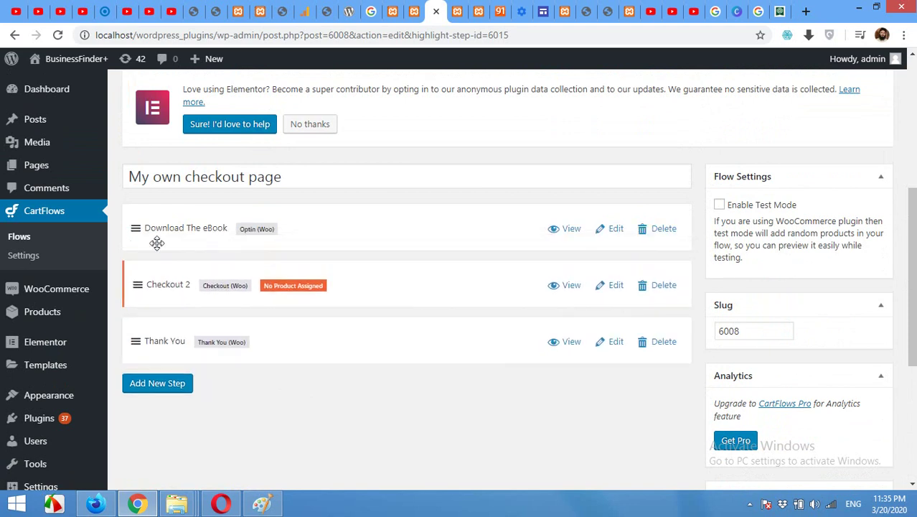
pyautogui.click(655, 231)
pyautogui.click(524, 102)
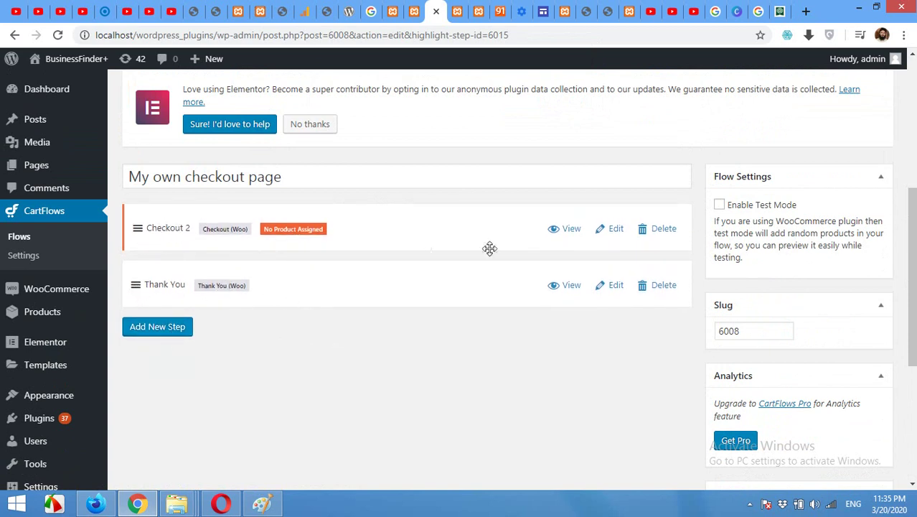
pyautogui.click(617, 231)
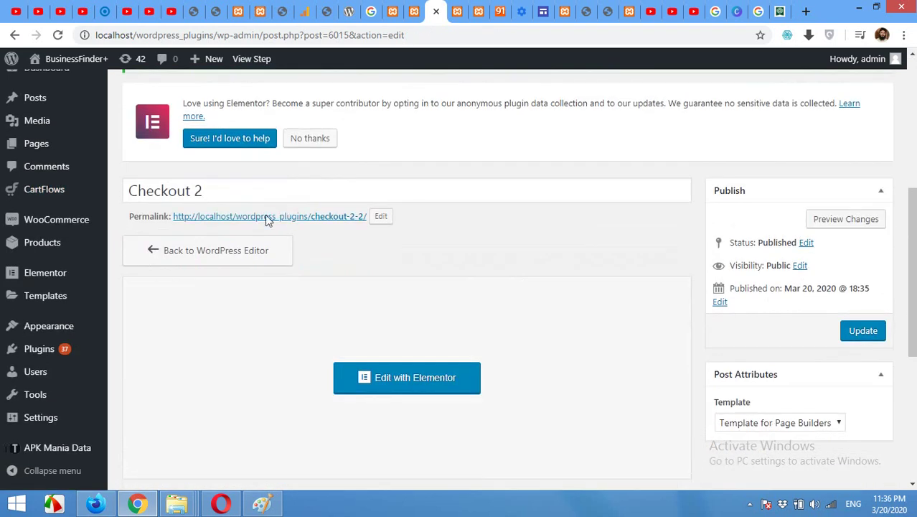
# Review Checkout 2's Offer, Design (Two Column, red, Poppins) and Settings layout tabs
pyautogui.scroll(-2, 380, 332)
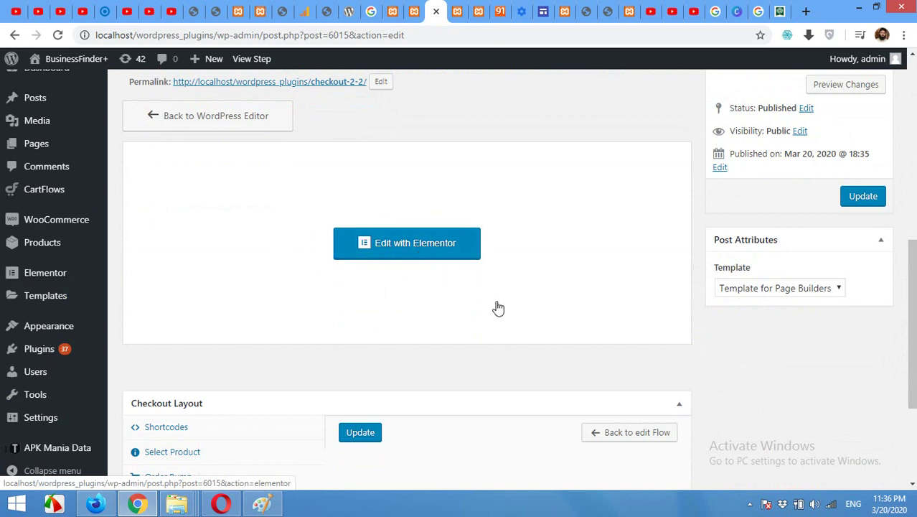
pyautogui.scroll(-1, 498, 308)
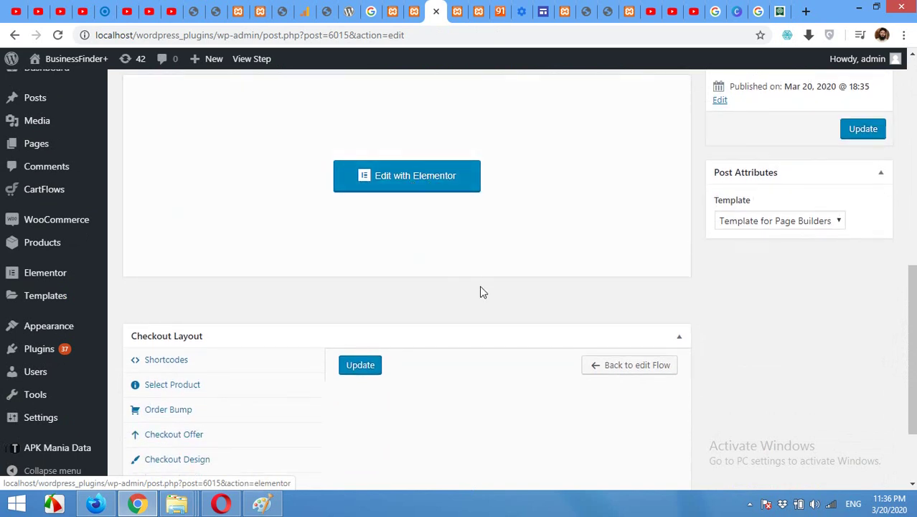
pyautogui.scroll(-1, 474, 287)
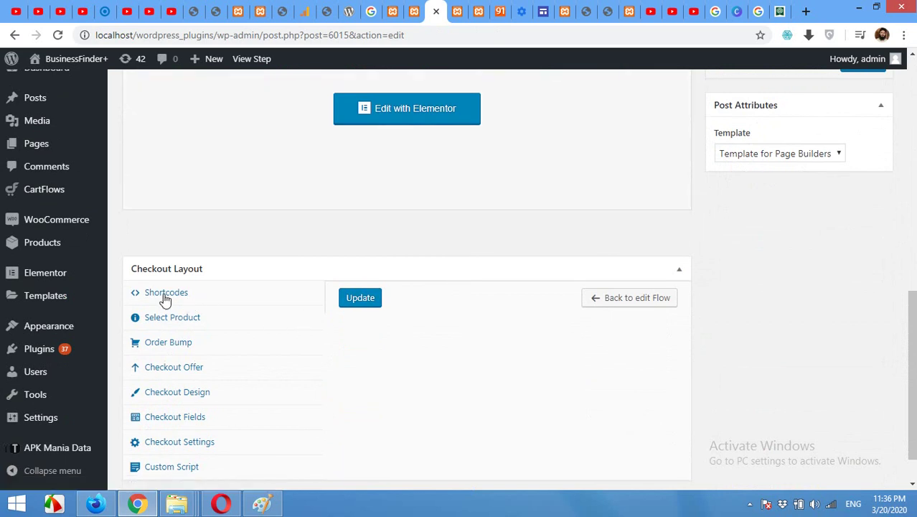
pyautogui.scroll(-1, 391, 335)
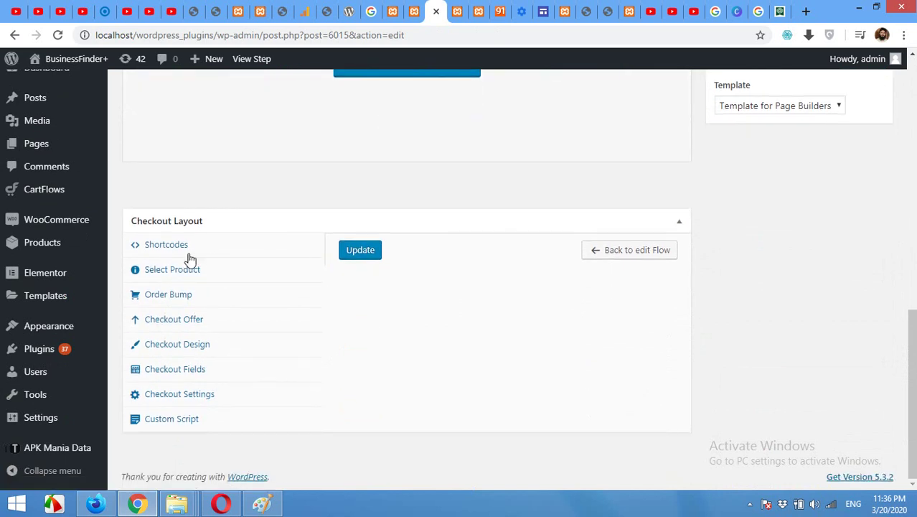
pyautogui.click(163, 321)
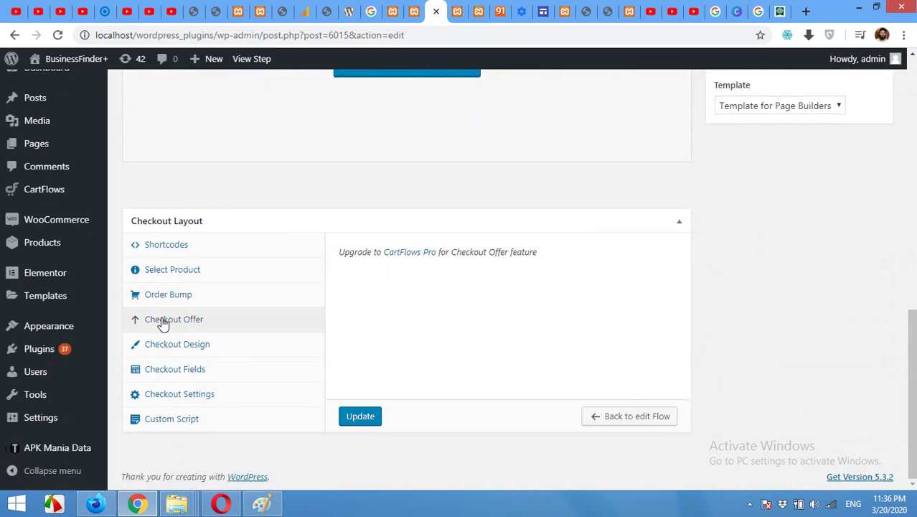
pyautogui.click(172, 350)
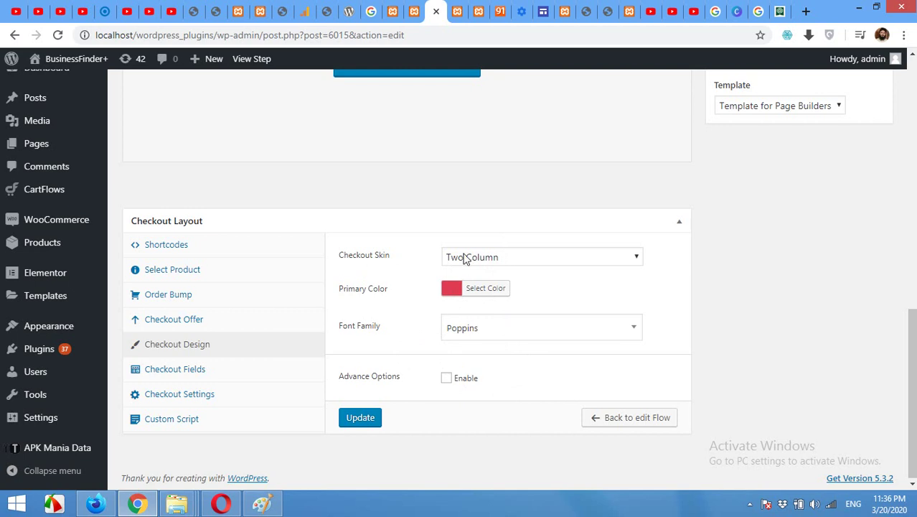
pyautogui.click(160, 398)
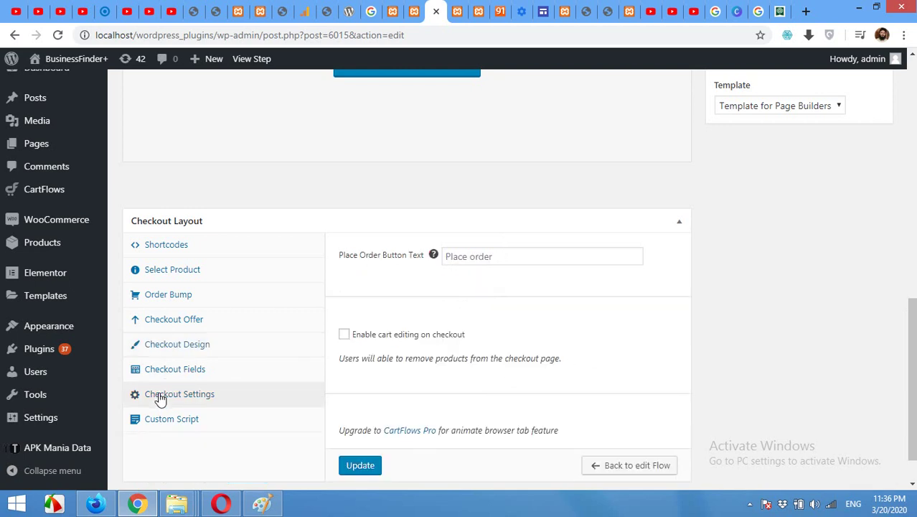
# Copy the [cartflows_checkout] shortcode from the Shortcodes tab
pyautogui.click(160, 254)
pyautogui.click(553, 257)
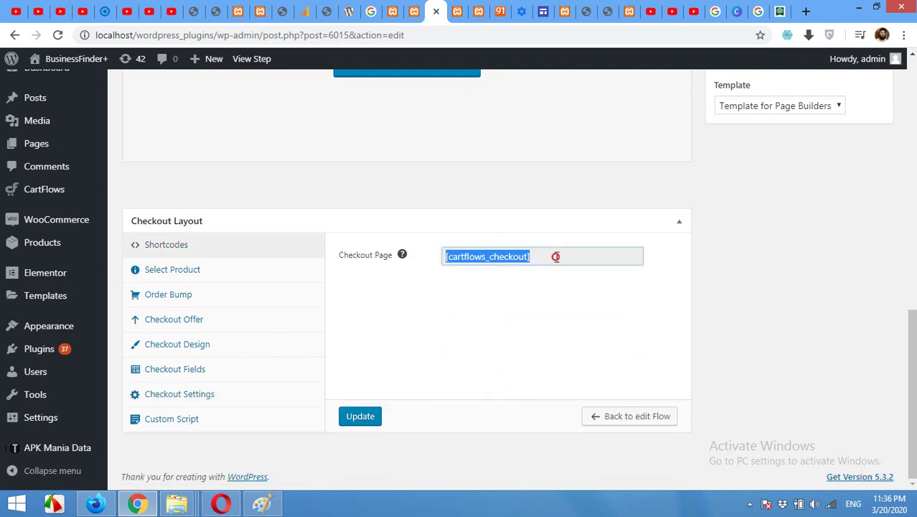
pyautogui.rightClick(473, 260)
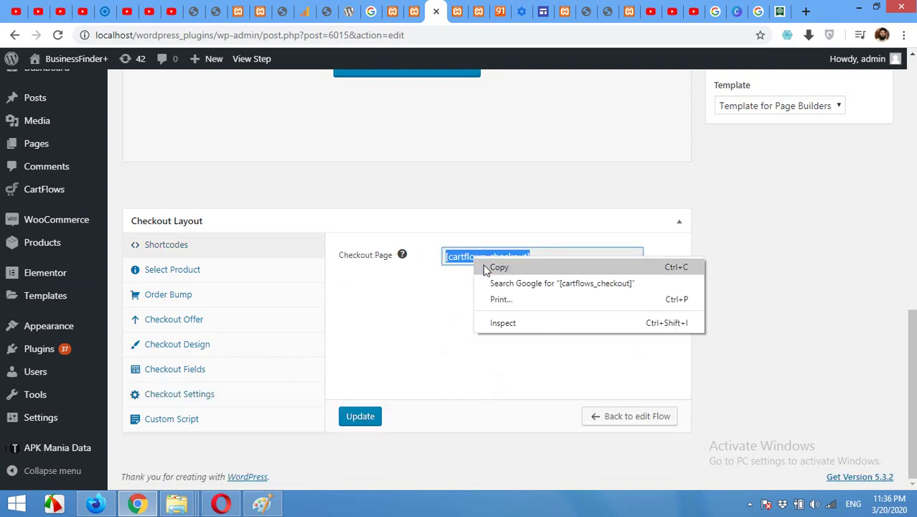
pyautogui.click(485, 269)
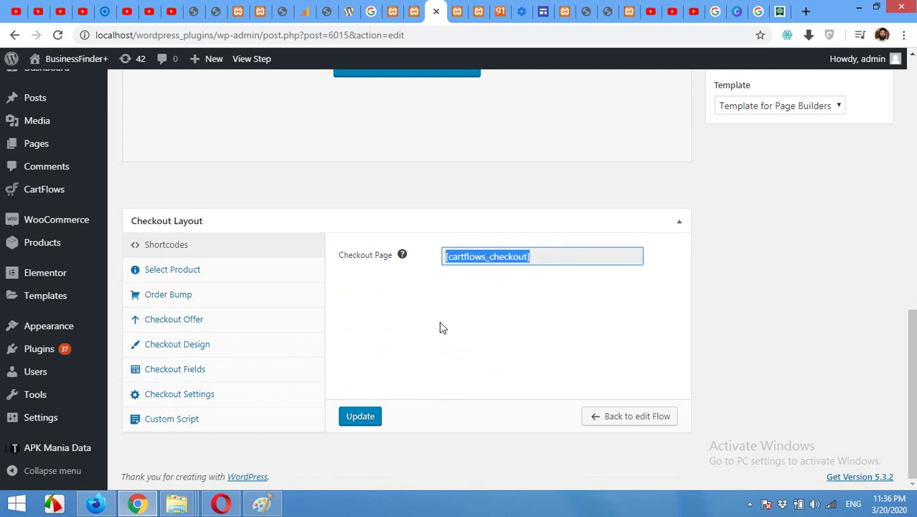
# Open the Checkout 2 page in Elementor in a new tab, then return to the step
pyautogui.scroll(1, 460, 302)
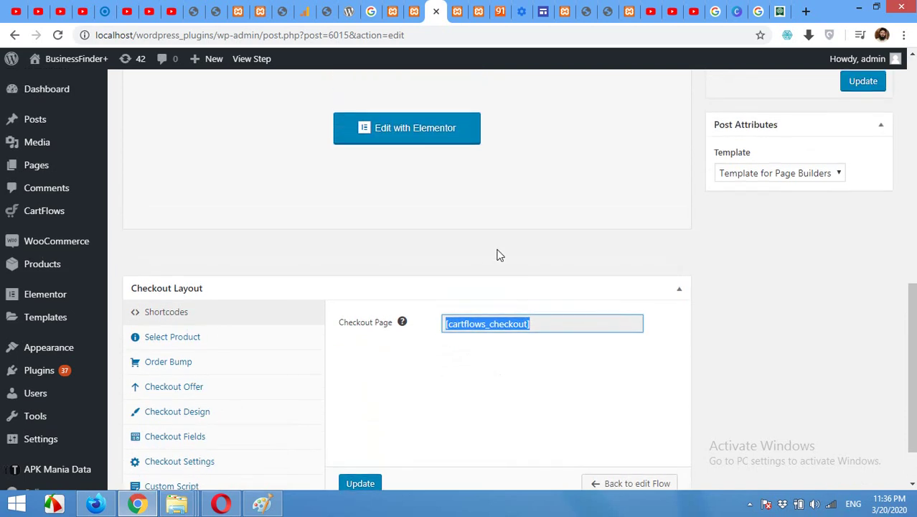
pyautogui.rightClick(424, 135)
pyautogui.click(445, 137)
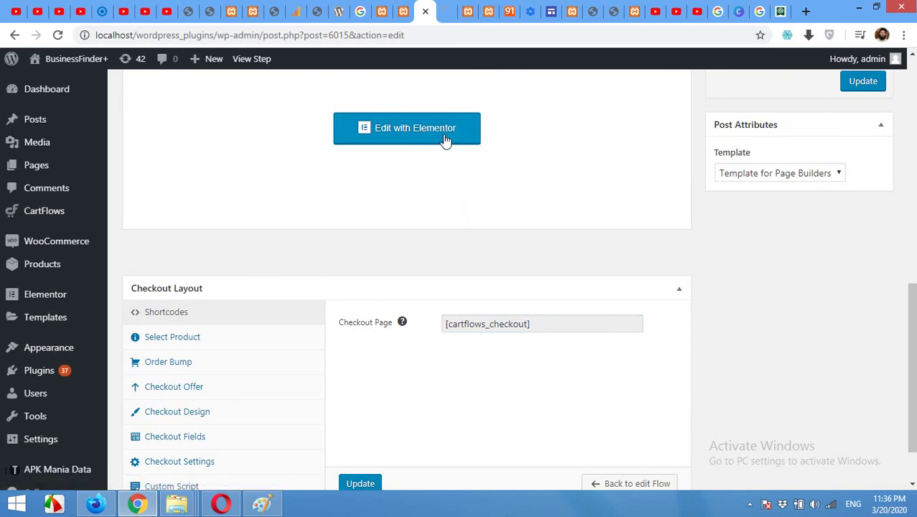
pyautogui.click(446, 12)
pyautogui.click(423, 11)
pyautogui.scroll(3, 386, 213)
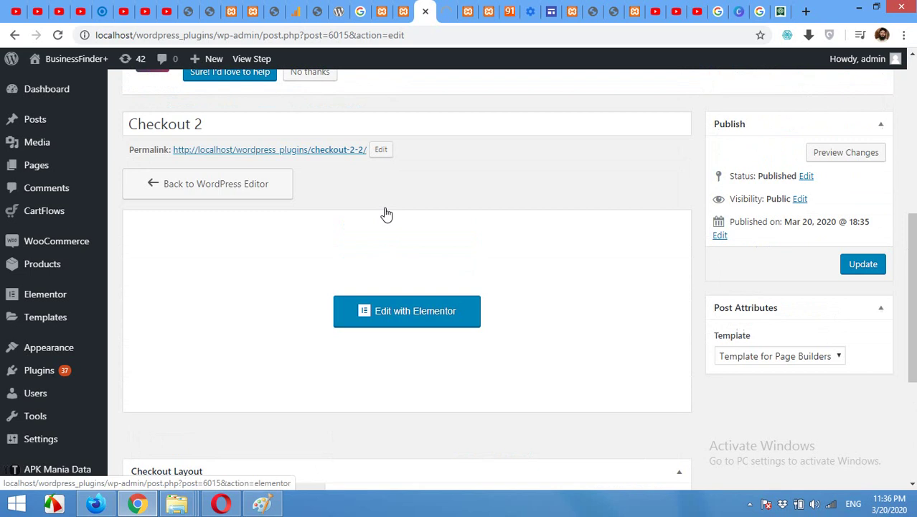
pyautogui.scroll(1, 386, 213)
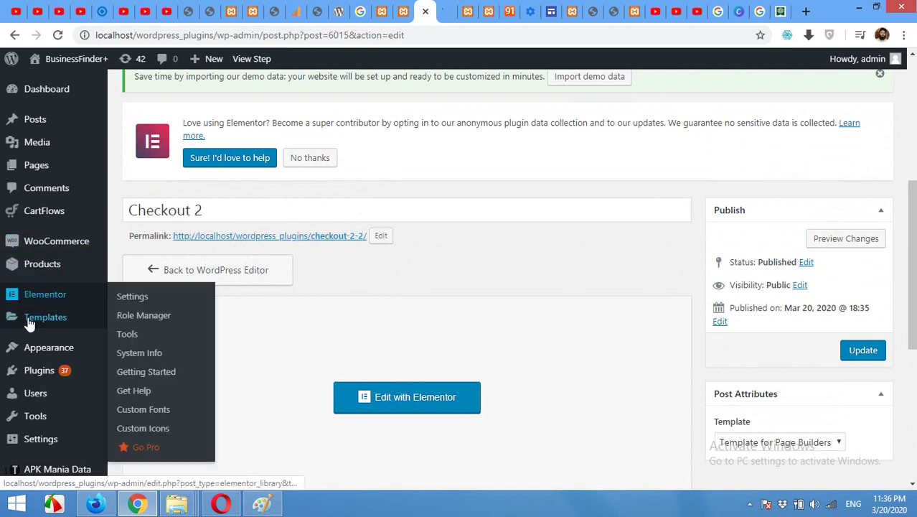
# Open the CartFlows Settings page from the admin sidebar
pyautogui.moveTo(51, 233)
pyautogui.moveTo(43, 212)
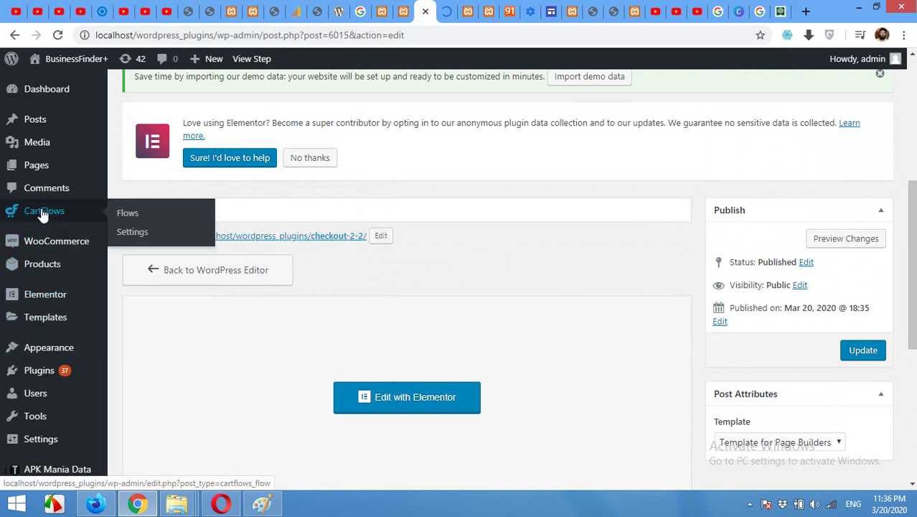
pyautogui.click(131, 237)
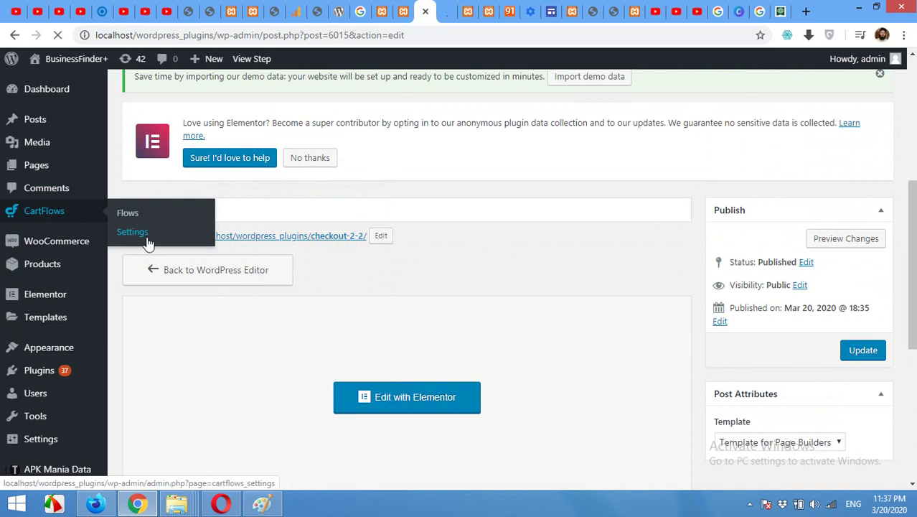
# Set CartFlows Global Checkout to Checkout 2 (#6015) and save the settings
pyautogui.scroll(-3, 150, 242)
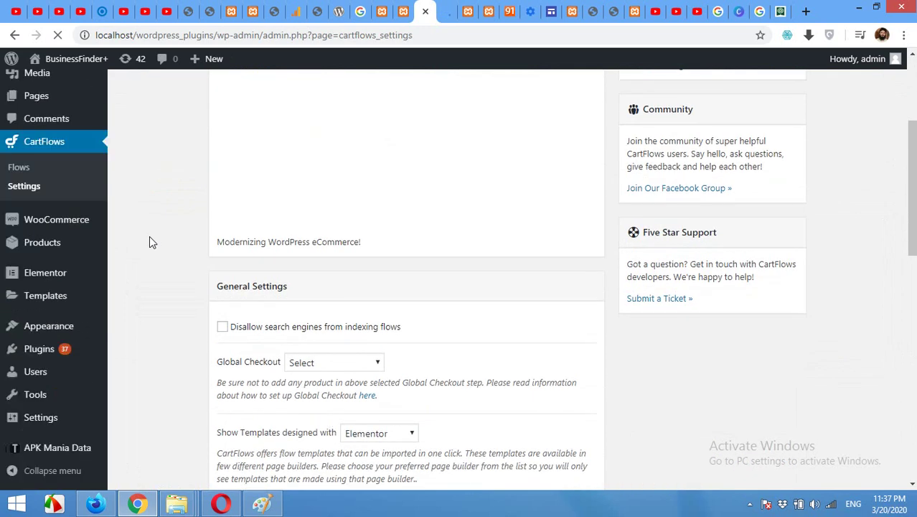
pyautogui.scroll(-1, 150, 237)
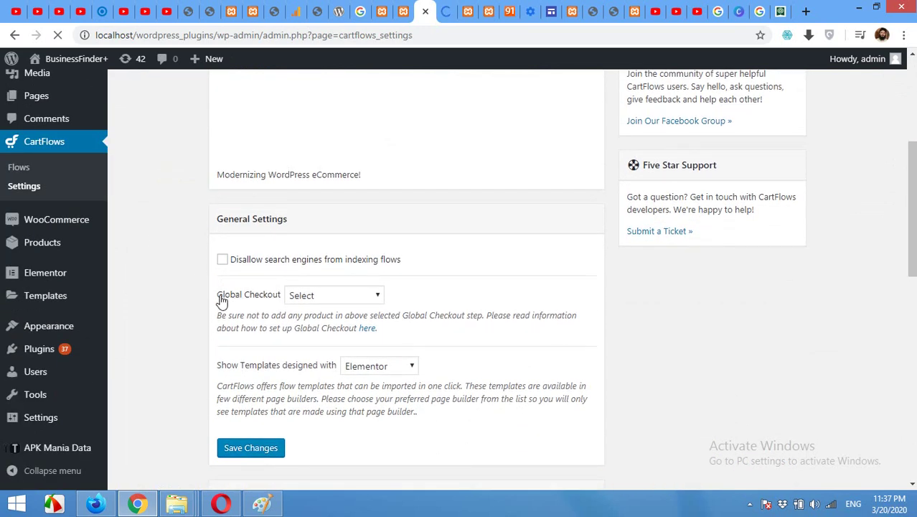
pyautogui.click(335, 299)
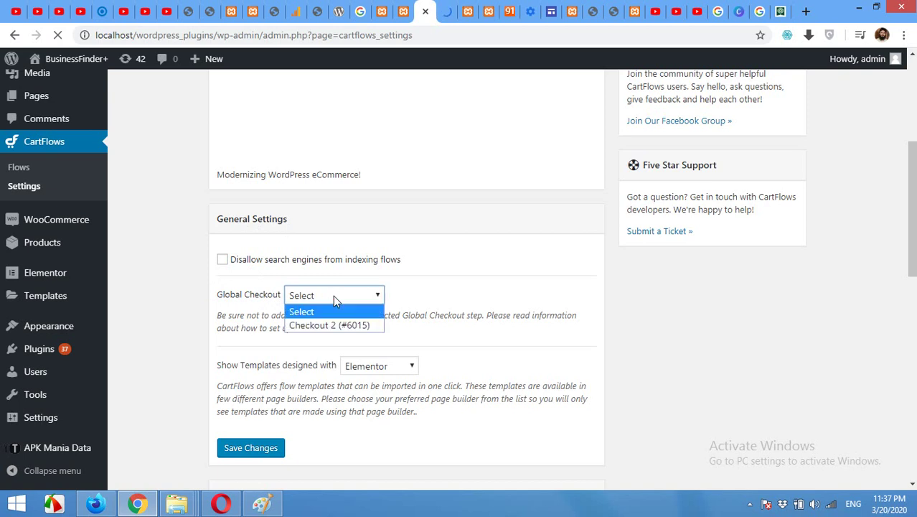
pyautogui.click(297, 328)
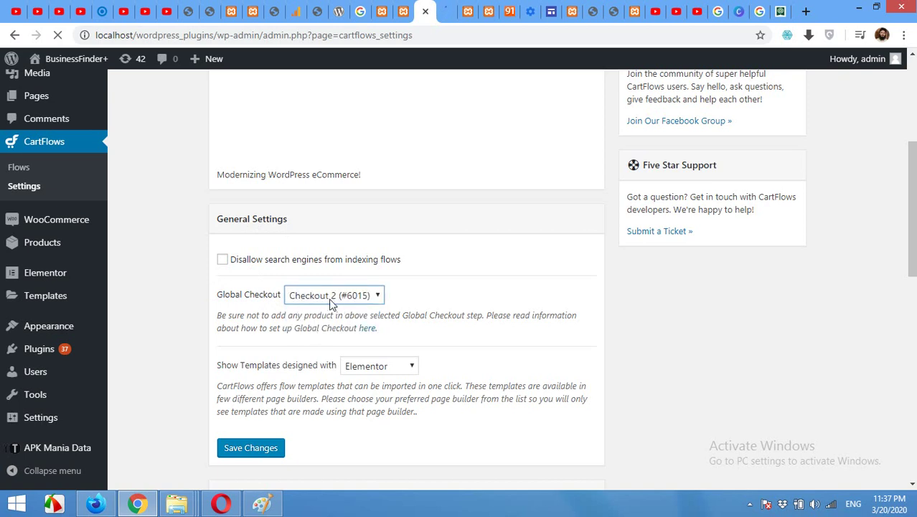
pyautogui.click(256, 457)
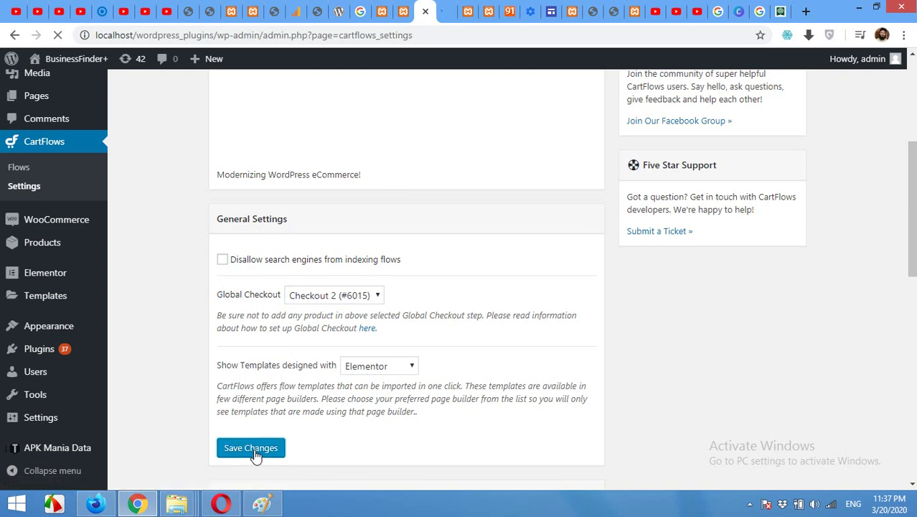
# Keep Elementor as the page builder for templates, then go to the CartFlows flows list
pyautogui.click(369, 366)
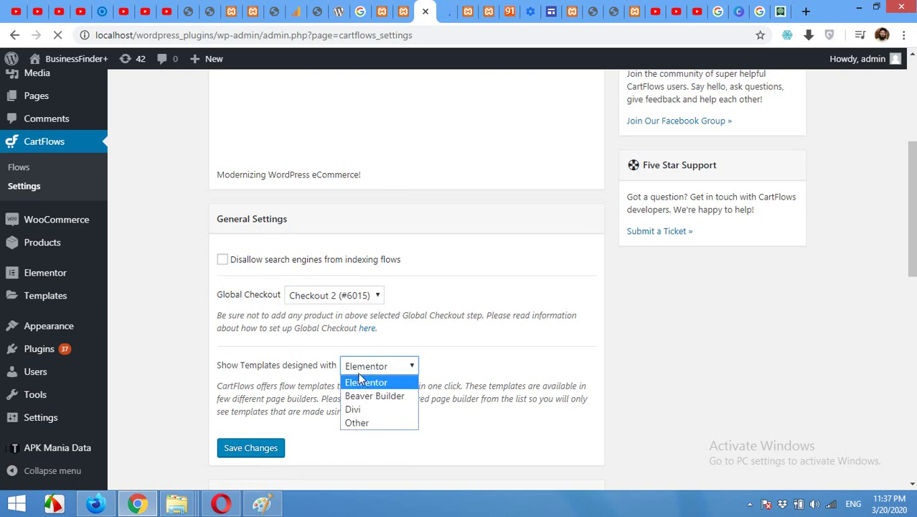
pyautogui.click(166, 363)
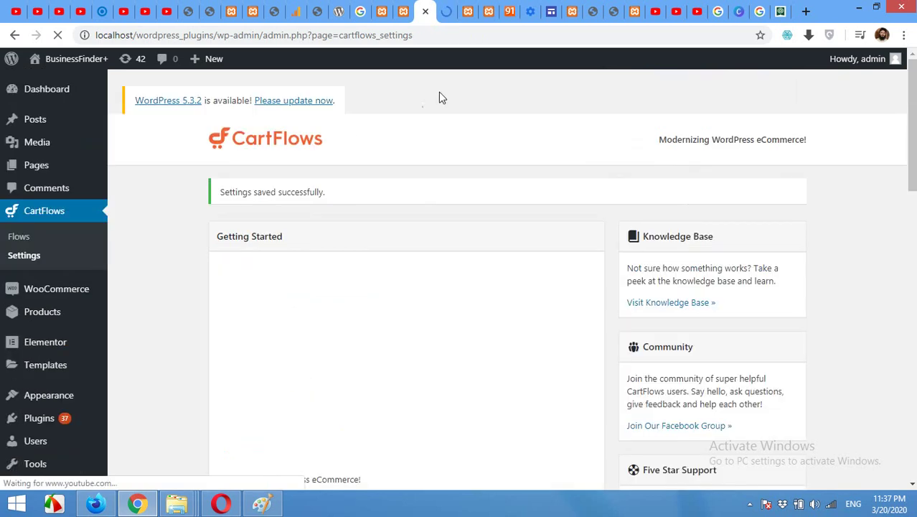
pyautogui.click(19, 239)
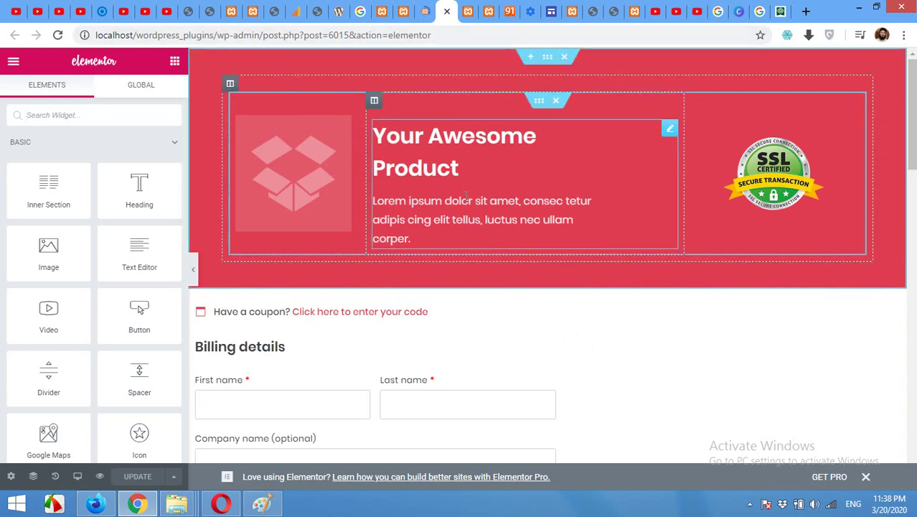
# Open the My own checkout page flow from the Flows list, then view the Checkout 2 Elementor editor
pyautogui.click(425, 12)
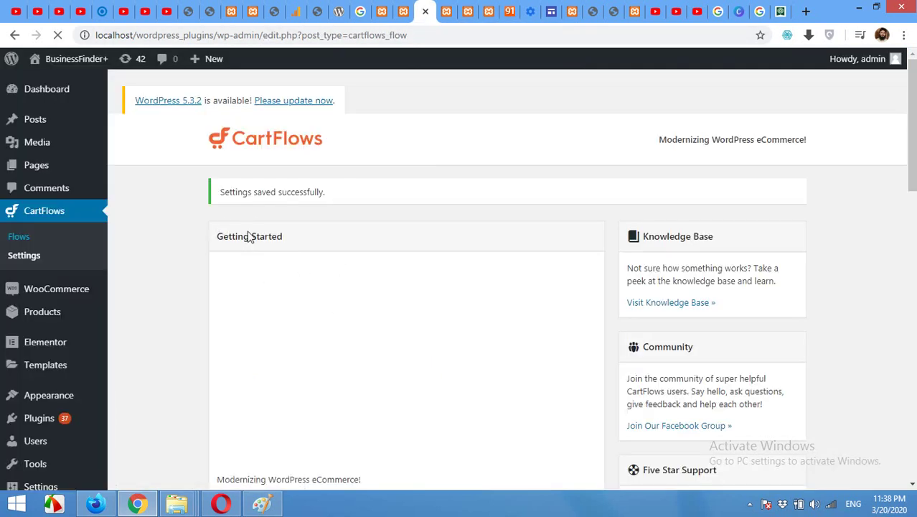
pyautogui.scroll(-3, 226, 247)
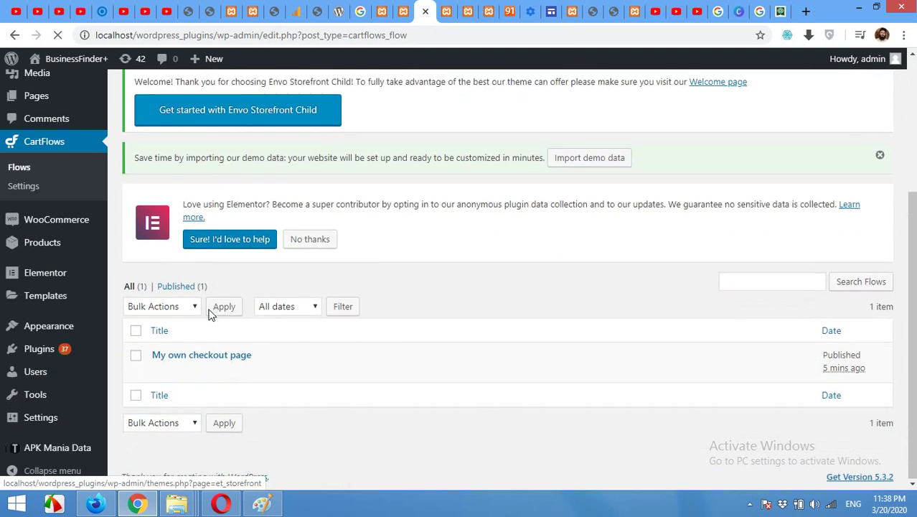
pyautogui.click(160, 371)
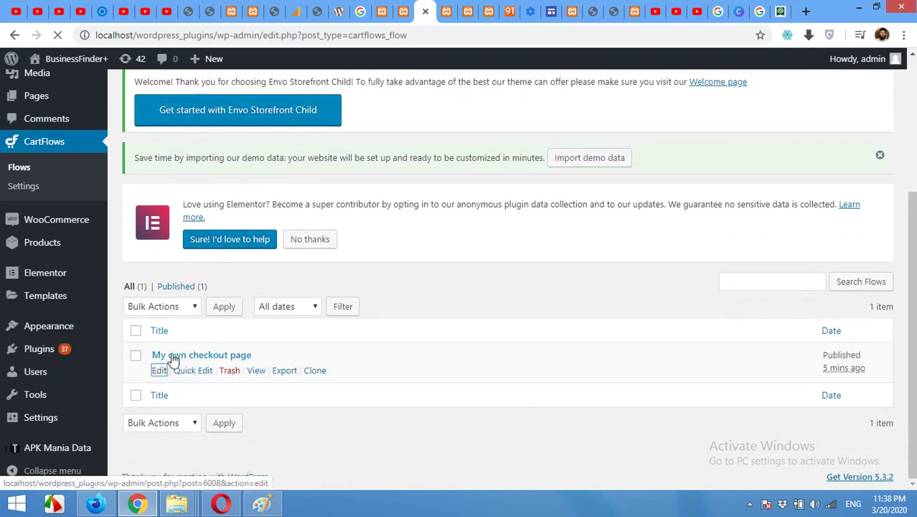
pyautogui.click(447, 8)
pyautogui.scroll(-3, 459, 301)
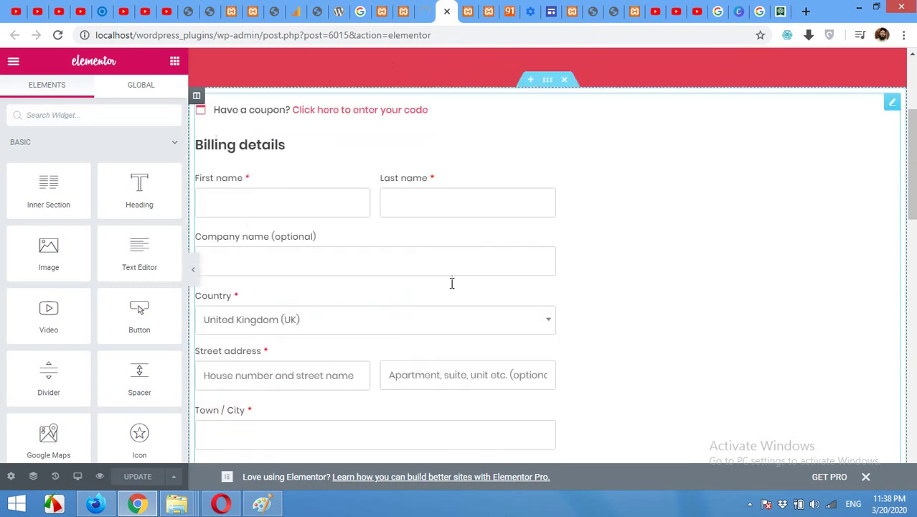
pyautogui.scroll(3, 635, 295)
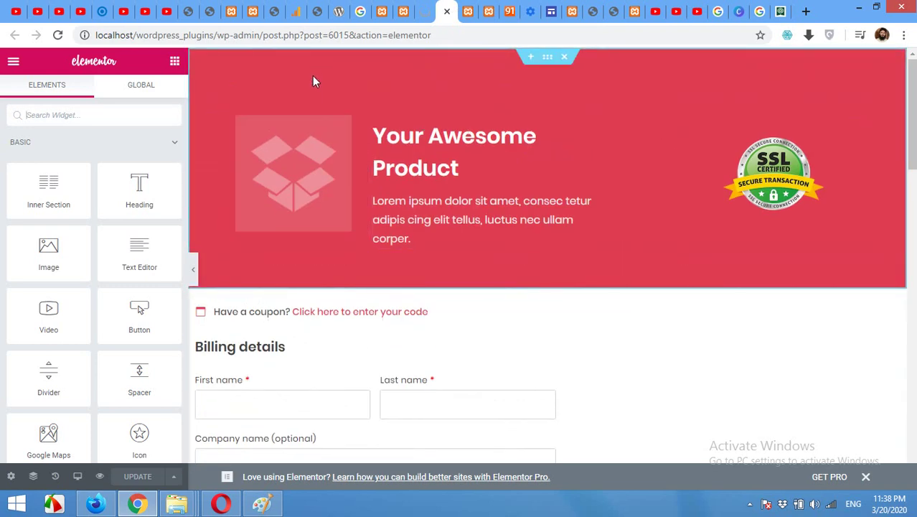
pyautogui.scroll(-15, 562, 184)
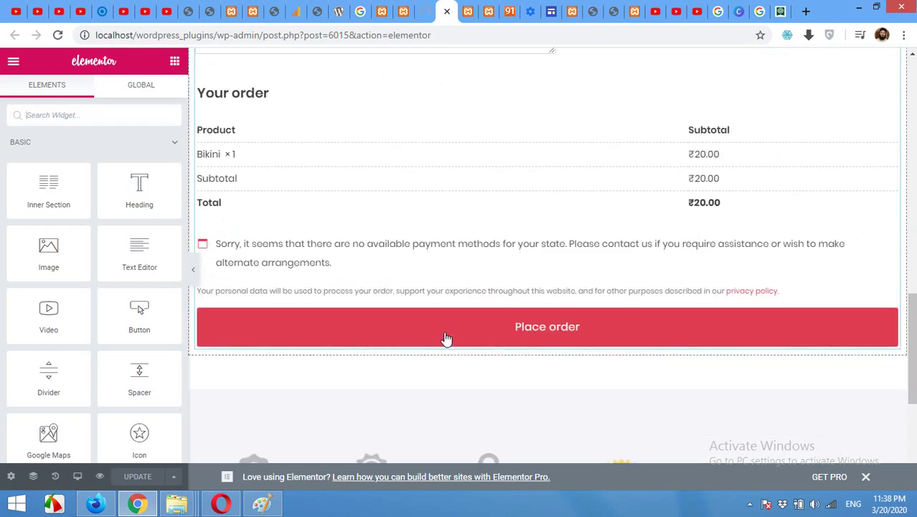
pyautogui.scroll(-4, 454, 431)
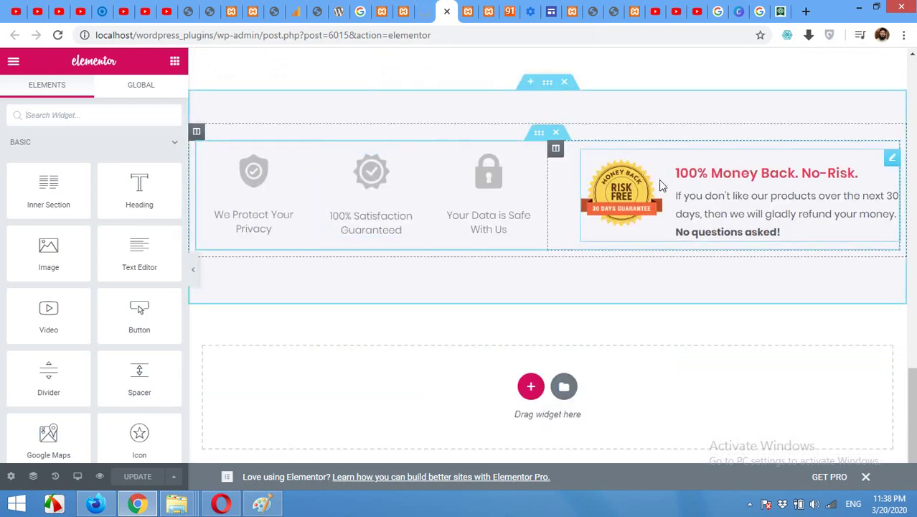
pyautogui.scroll(20, 573, 322)
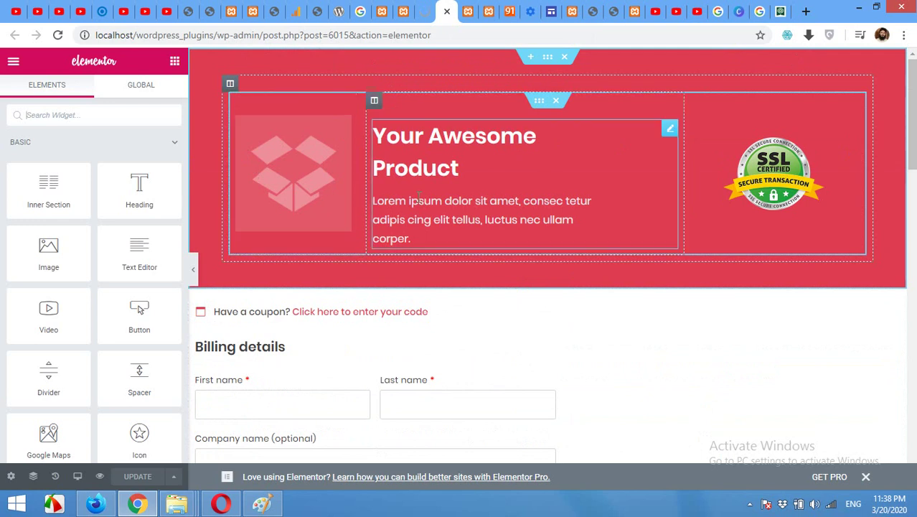
pyautogui.scroll(-2, 593, 188)
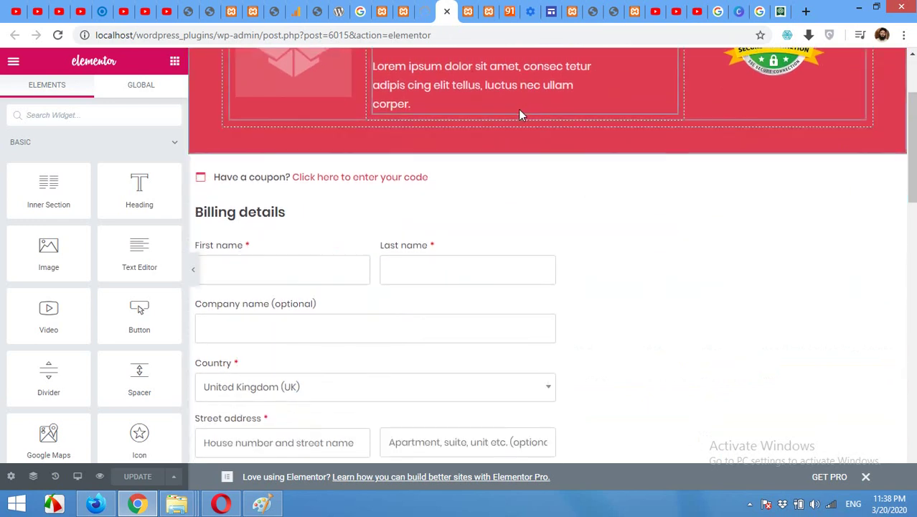
pyautogui.scroll(-2, 596, 215)
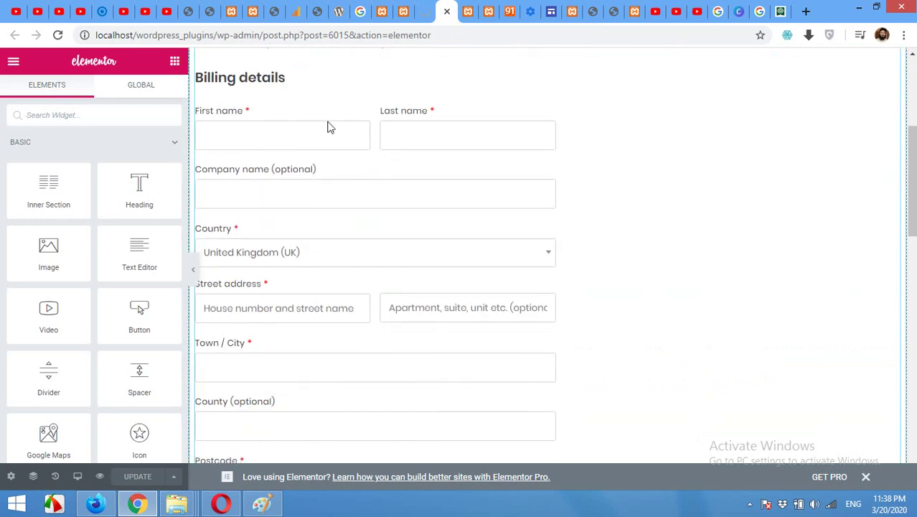
pyautogui.scroll(-8, 419, 128)
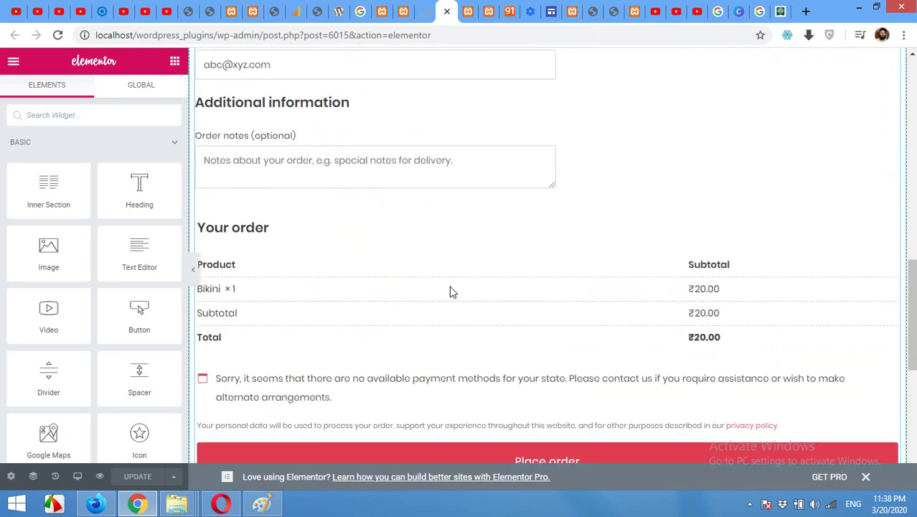
pyautogui.scroll(3, 354, 182)
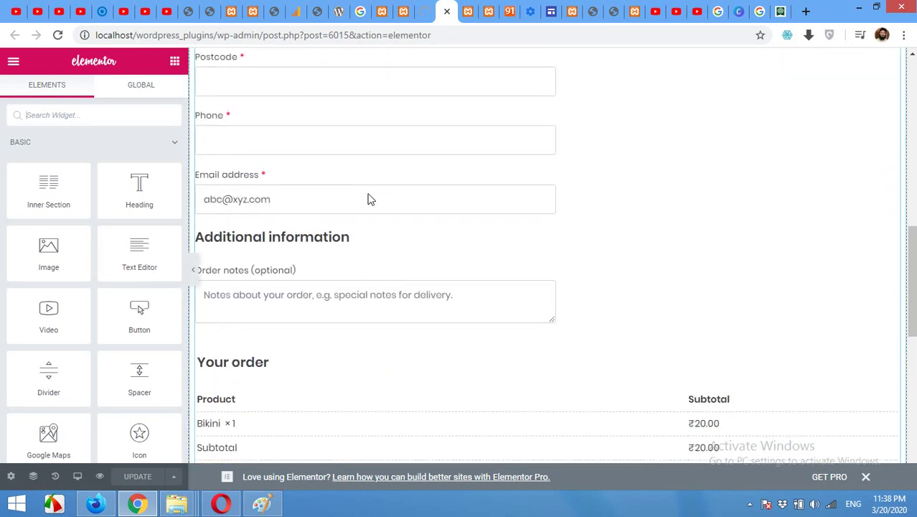
pyautogui.scroll(8, 317, 149)
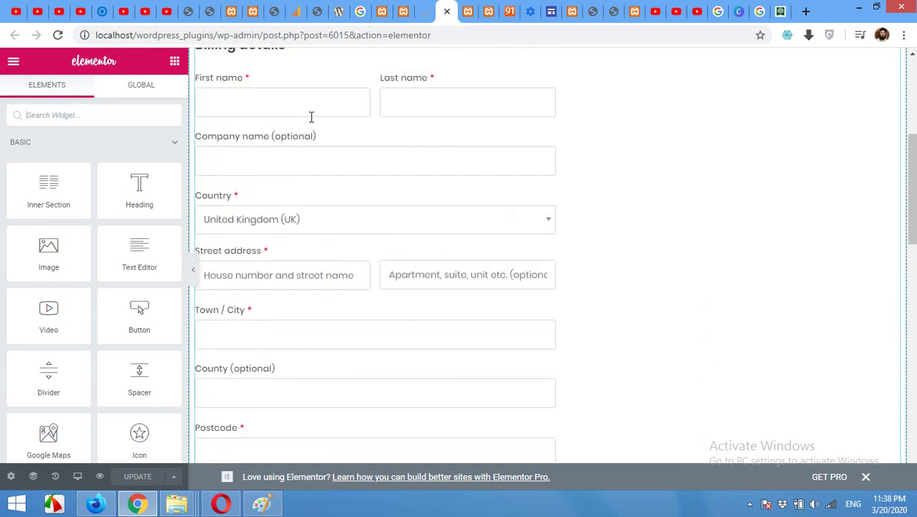
pyautogui.scroll(-12, 272, 252)
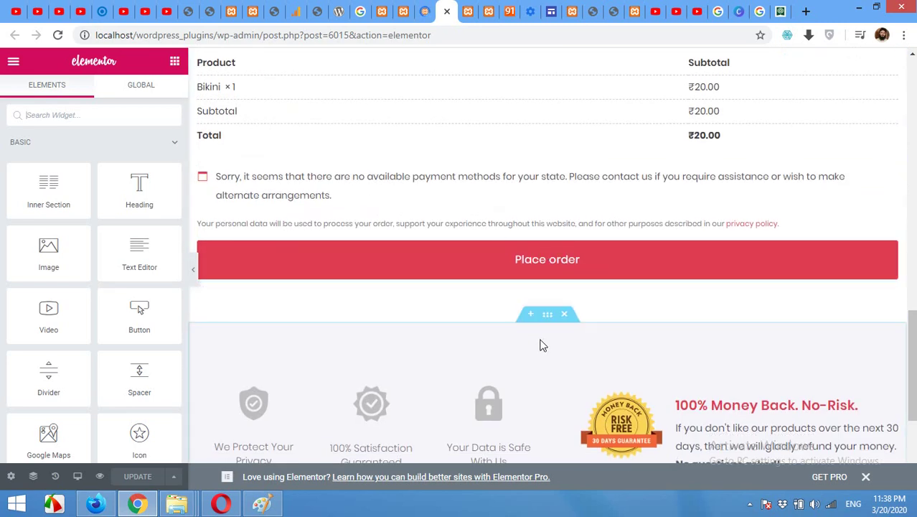
pyautogui.scroll(-3, 542, 342)
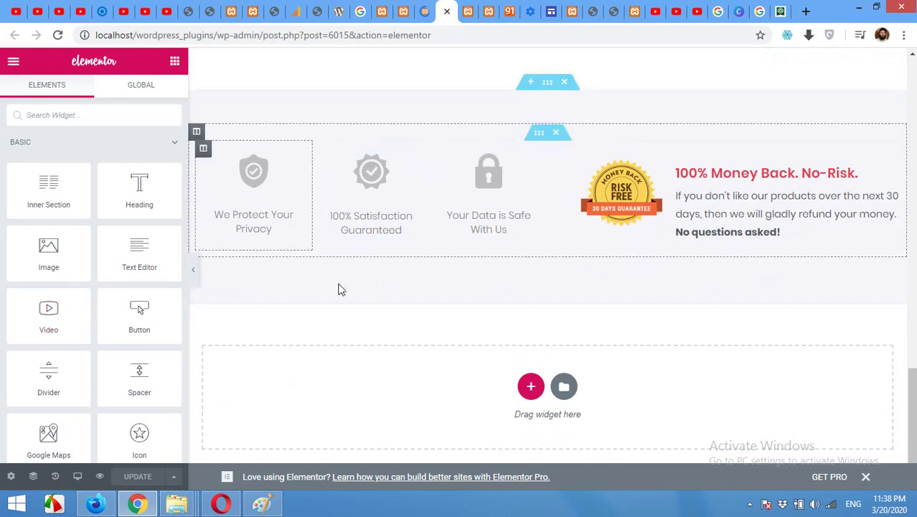
pyautogui.scroll(10, 402, 284)
pyautogui.click(427, 6)
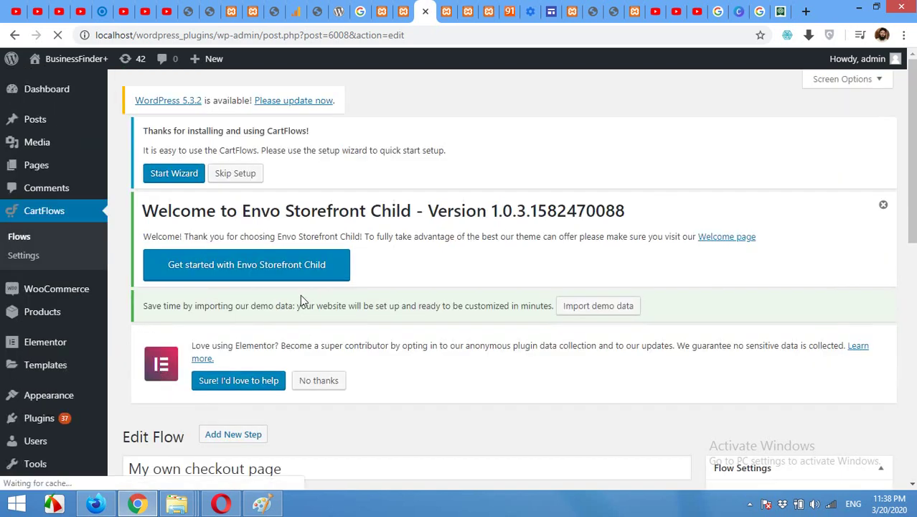
# Open the Checkout 2 step and view its product selection settings
pyautogui.scroll(-3, 245, 379)
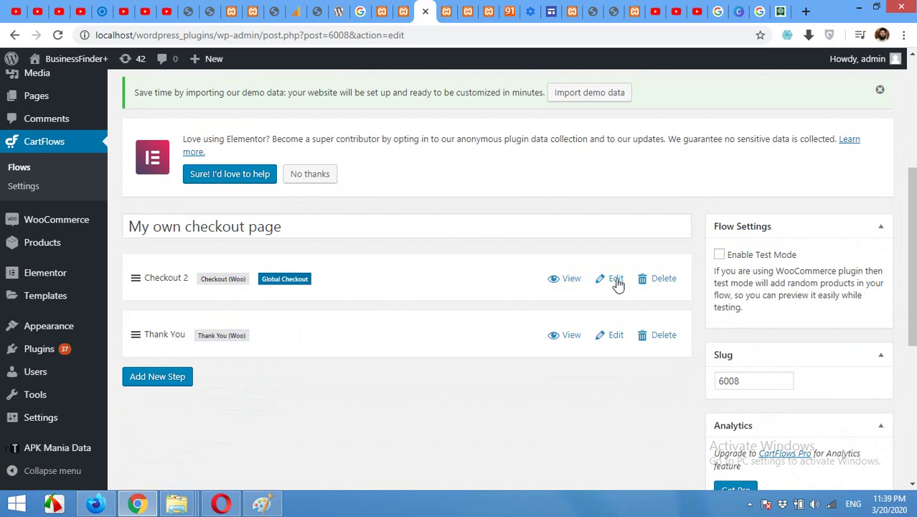
pyautogui.click(616, 280)
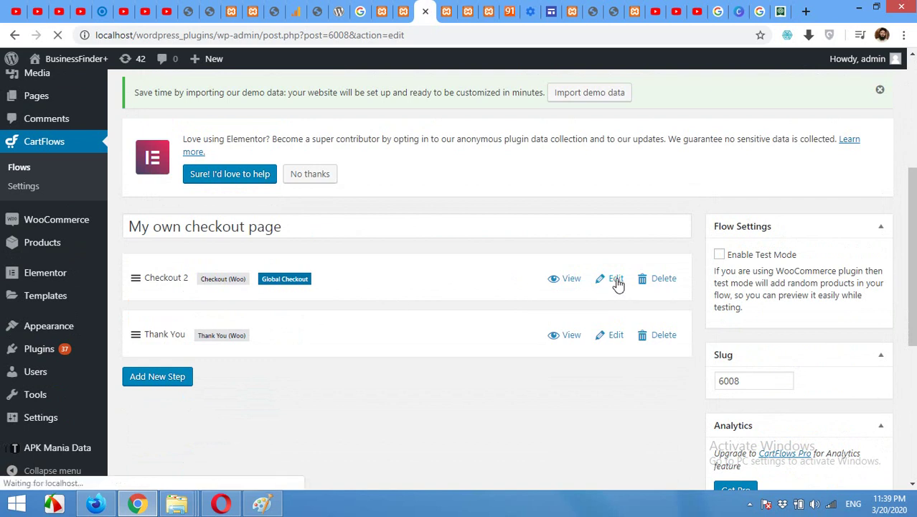
pyautogui.scroll(-8, 522, 281)
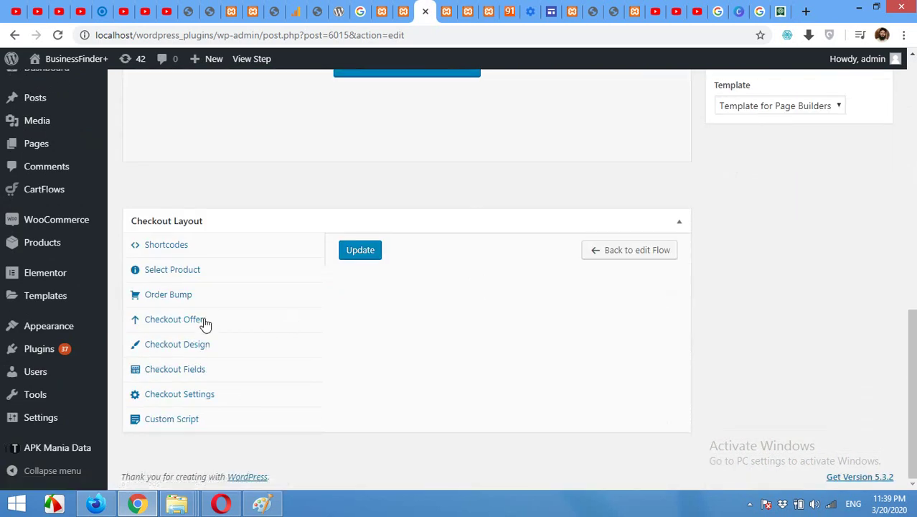
pyautogui.click(163, 277)
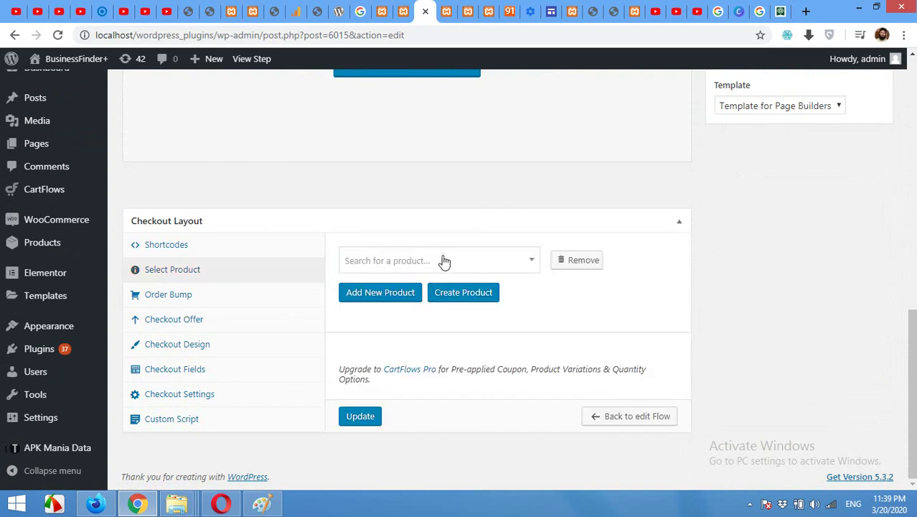
# Return to the flow's steps list and leave the flow's test mode disabled
pyautogui.scroll(5, 646, 338)
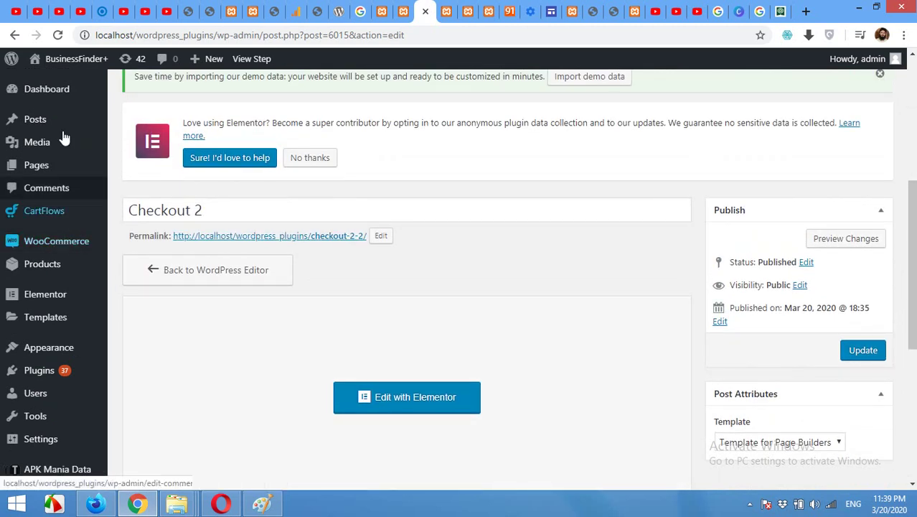
pyautogui.click(16, 42)
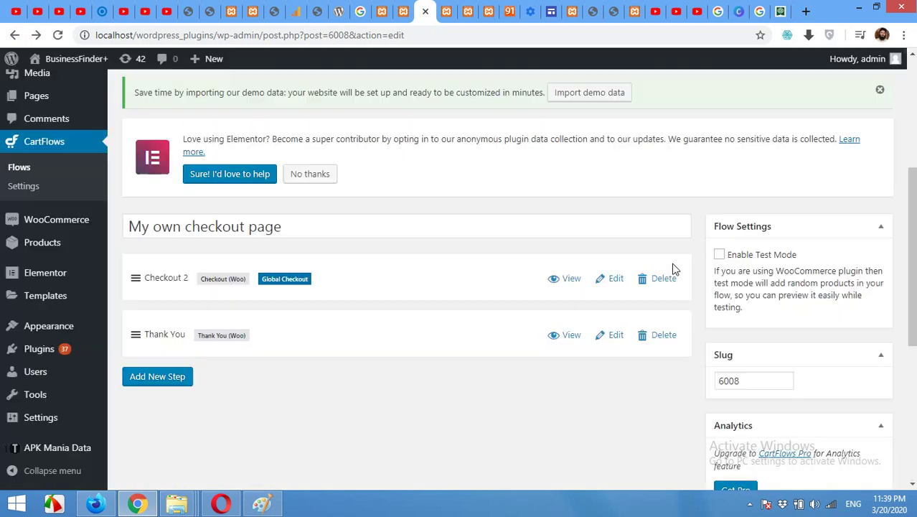
pyautogui.click(720, 255)
pyautogui.click(722, 258)
# From the shop, open the Black pants product page and add Evening trousers to the cart
pyautogui.click(467, 11)
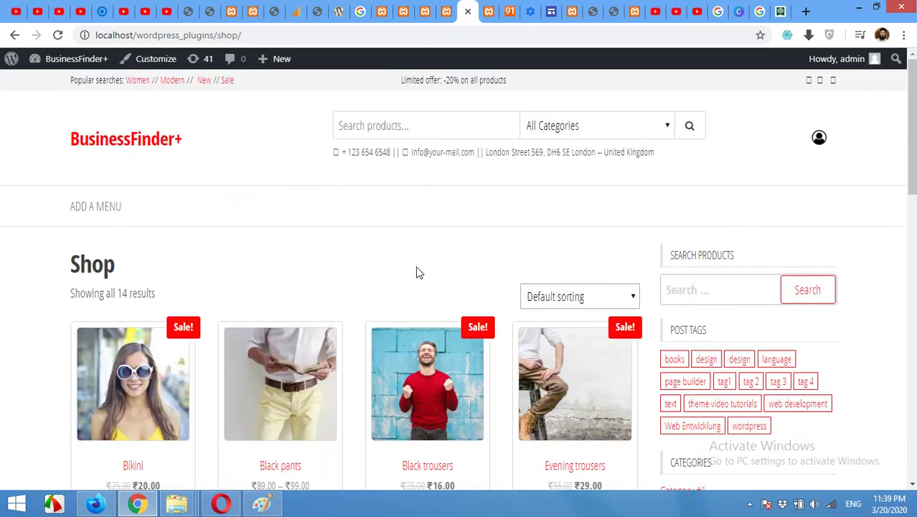
pyautogui.scroll(-3, 310, 213)
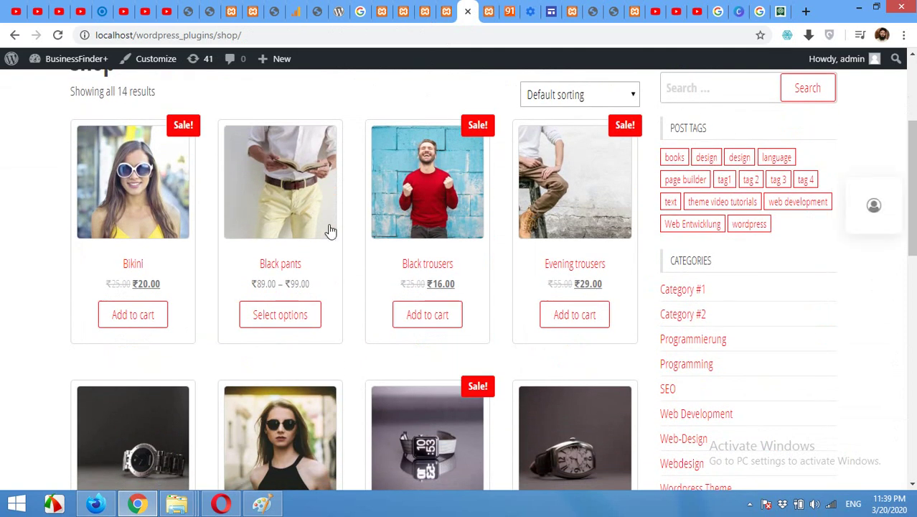
pyautogui.click(265, 181)
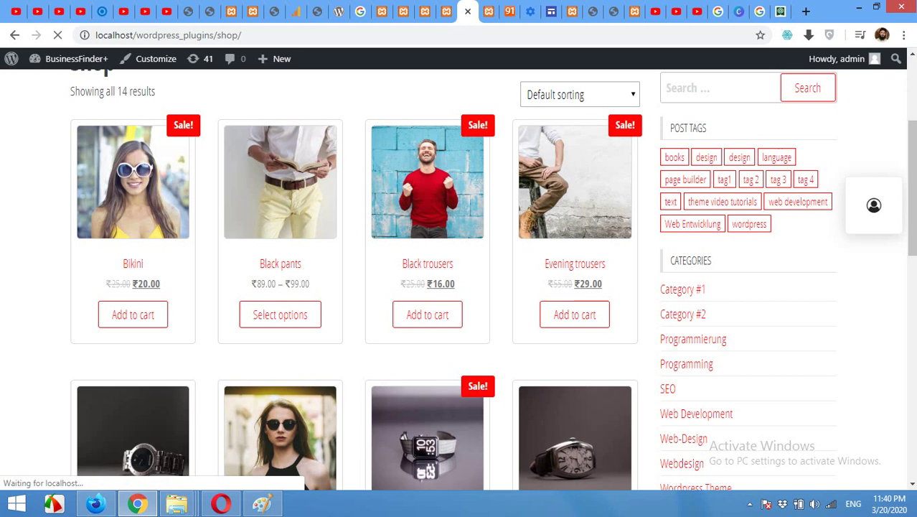
pyautogui.scroll(-3, 495, 244)
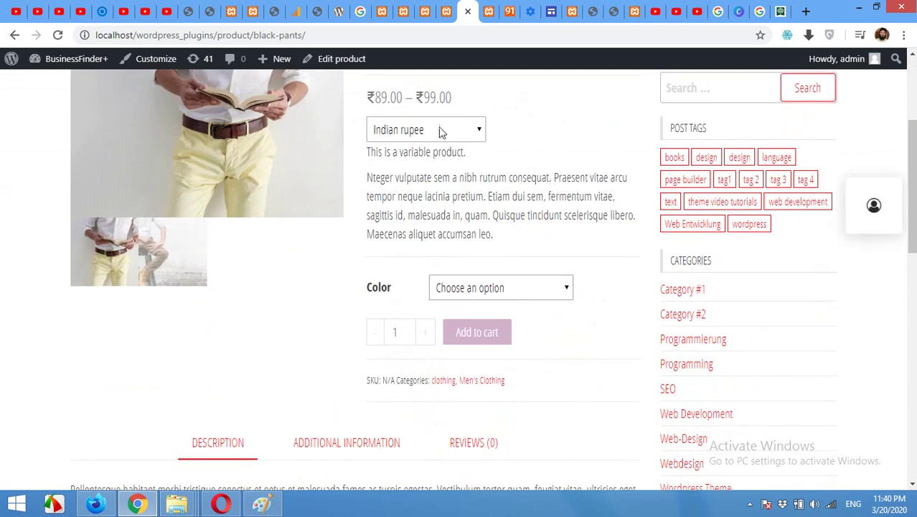
pyautogui.click(475, 287)
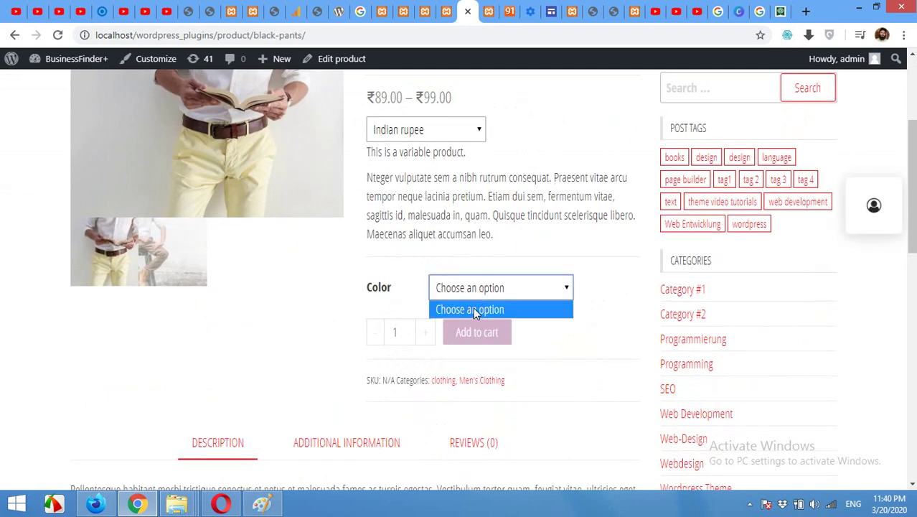
pyautogui.click(473, 308)
pyautogui.scroll(3, 431, 244)
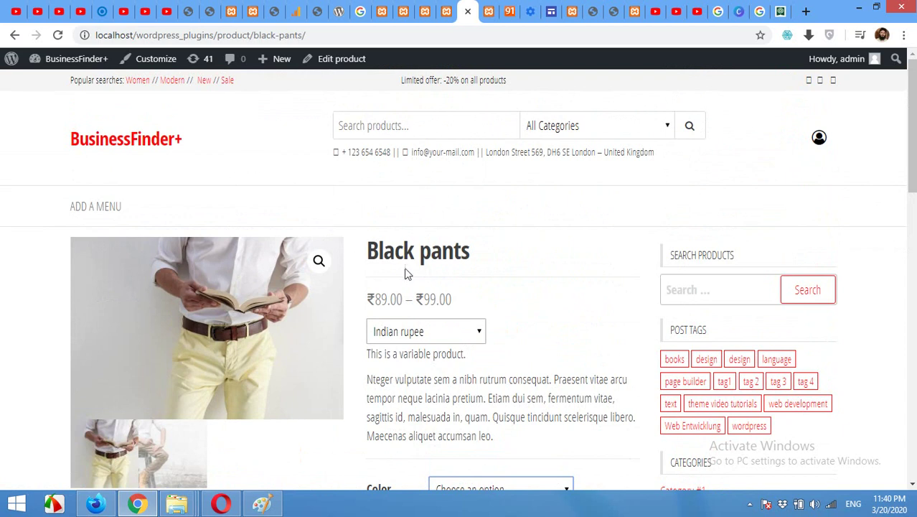
pyautogui.scroll(-5, 402, 272)
pyautogui.scroll(1, 399, 270)
pyautogui.scroll(-10, 398, 266)
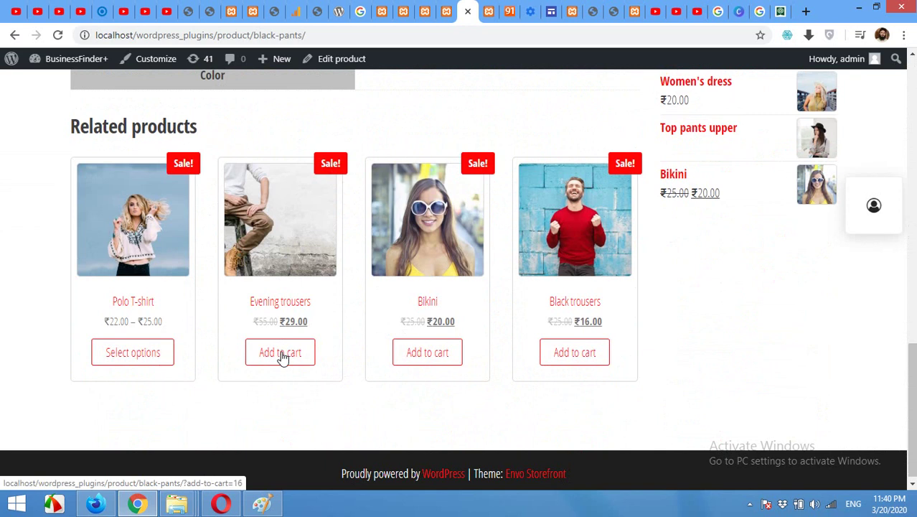
pyautogui.click(271, 357)
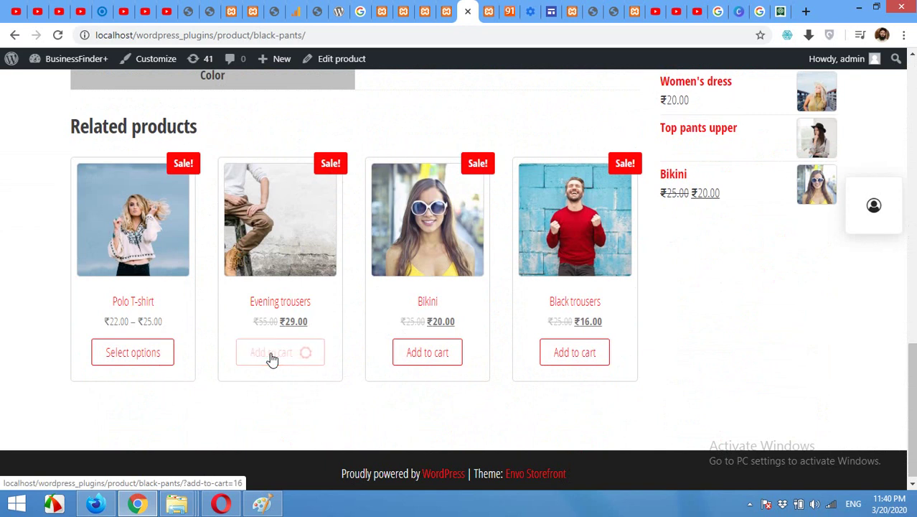
# Proceed from the cart to the Checkout 2 page and review its billing and ₹49.00 order summary
pyautogui.click(273, 394)
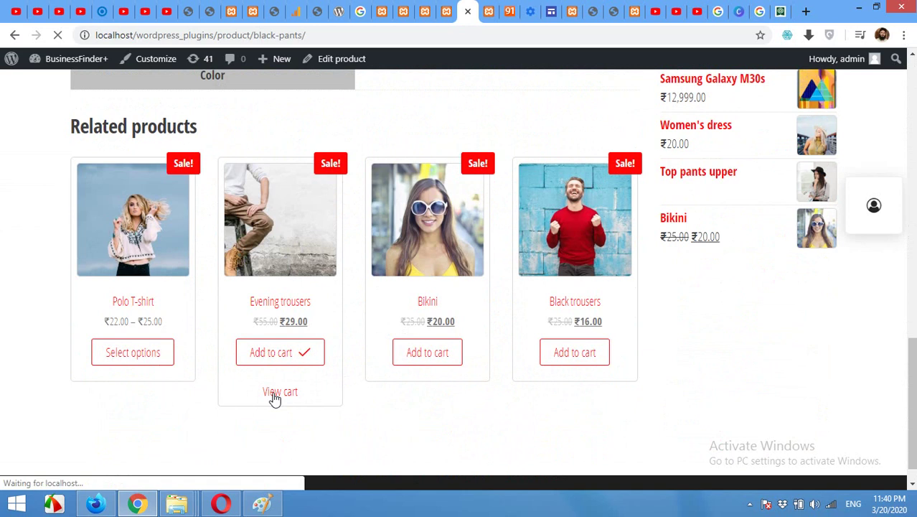
pyautogui.scroll(-5, 480, 370)
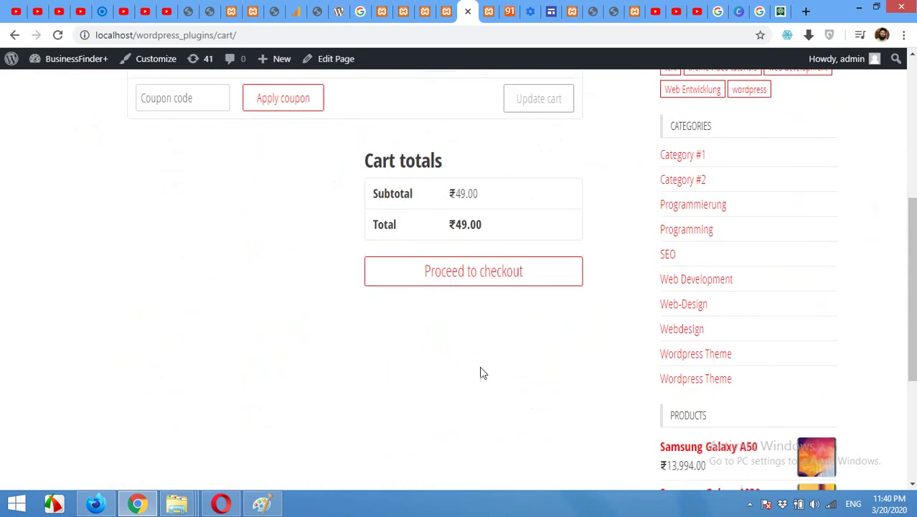
pyautogui.click(486, 278)
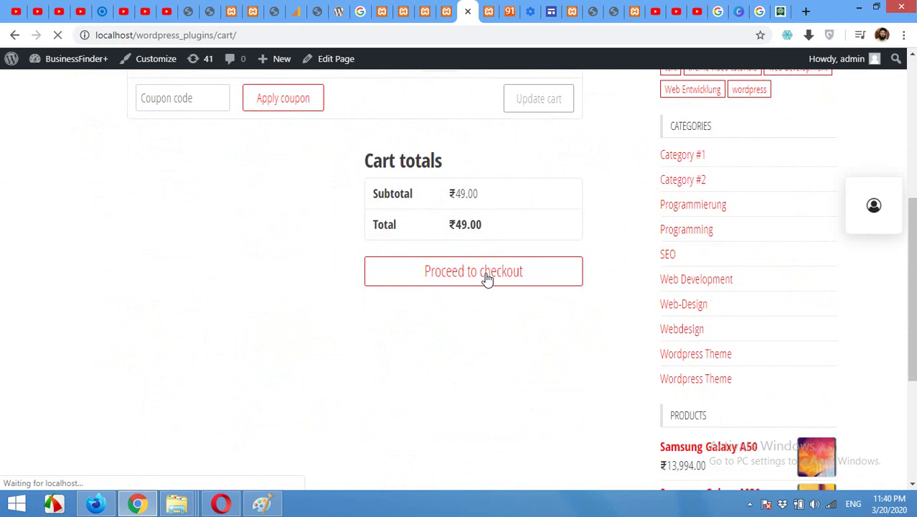
pyautogui.scroll(-2, 404, 322)
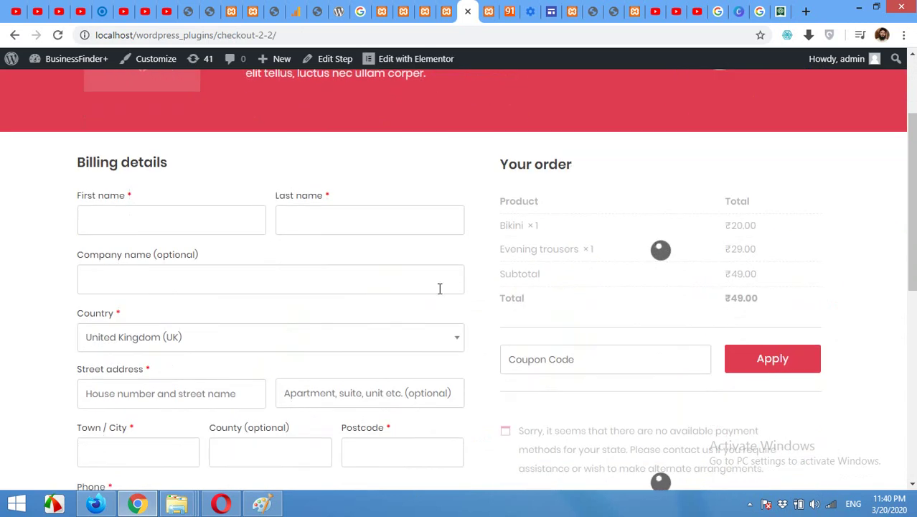
pyautogui.scroll(-5, 490, 256)
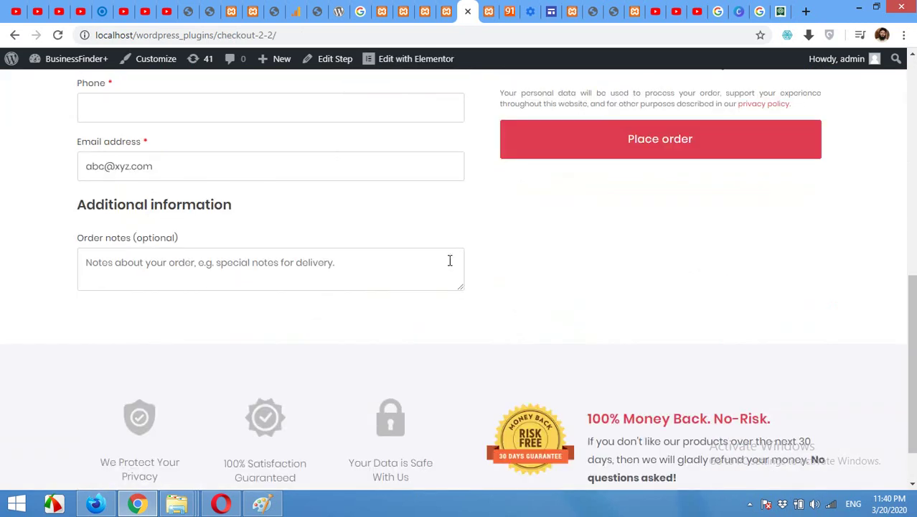
pyautogui.scroll(7, 450, 260)
pyautogui.scroll(-7, 645, 182)
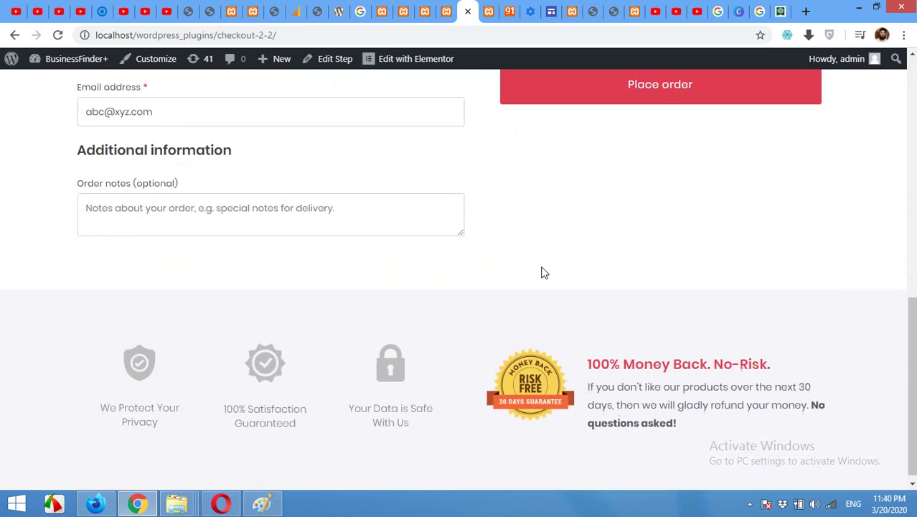
pyautogui.scroll(5, 661, 397)
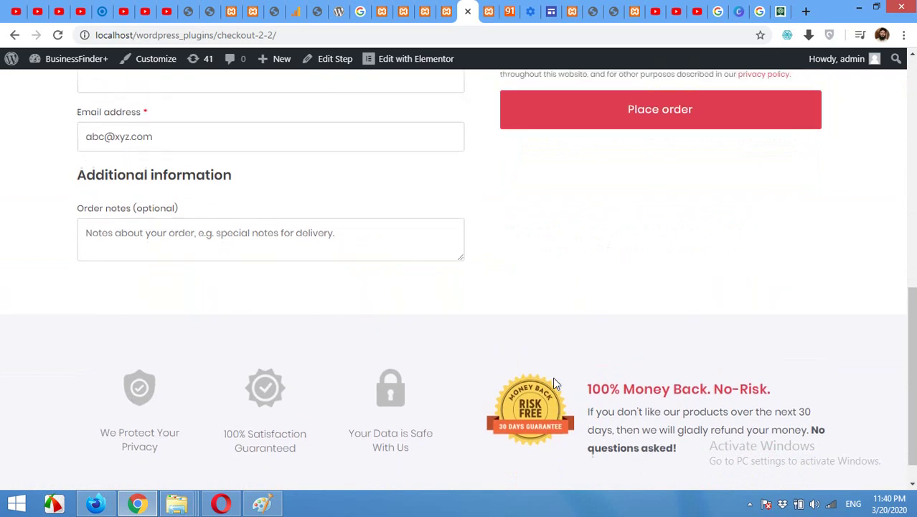
pyautogui.scroll(3, 414, 256)
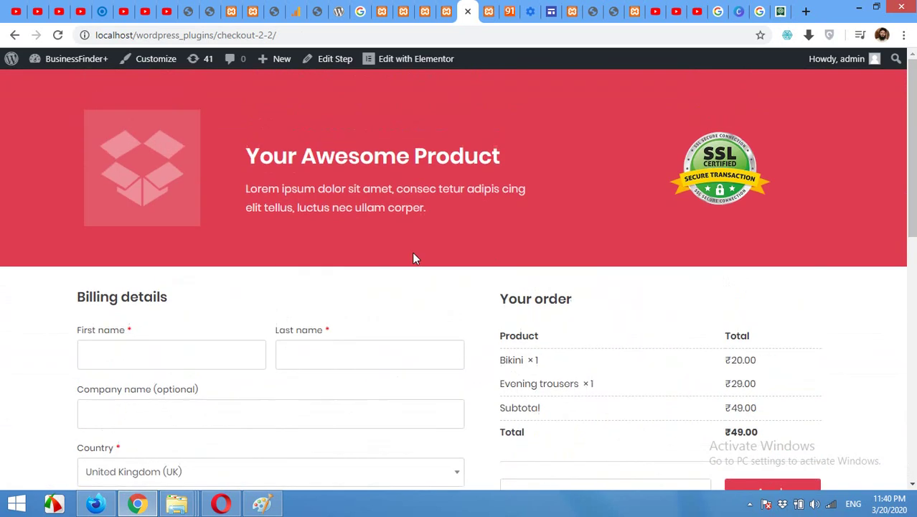
pyautogui.scroll(-6, 440, 323)
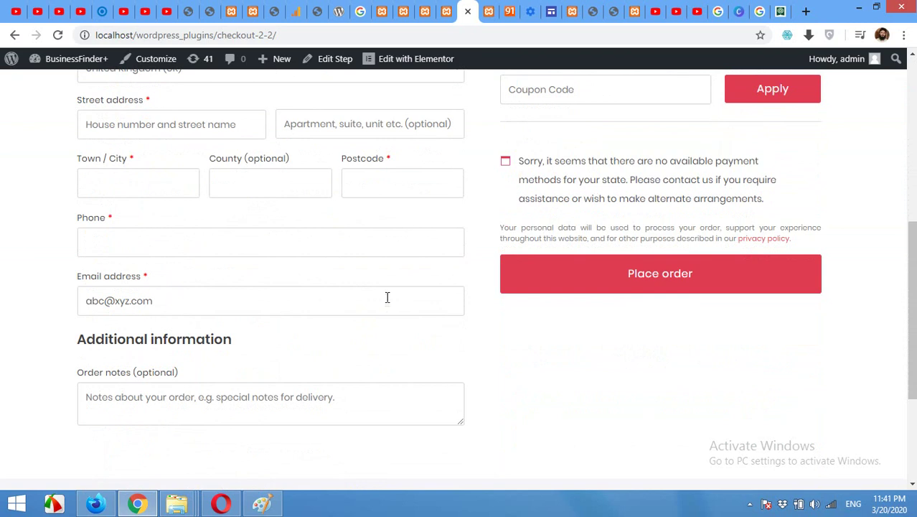
pyautogui.scroll(6, 387, 297)
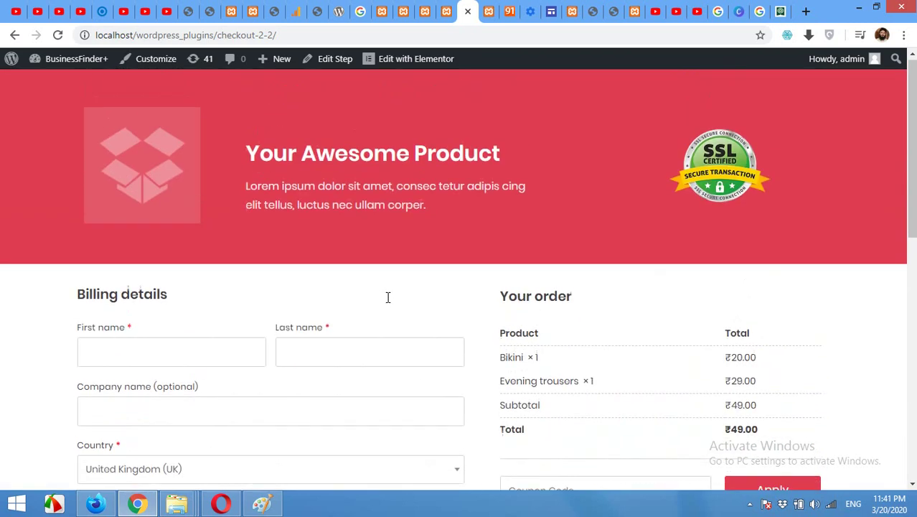
pyautogui.click(446, 10)
# Open CartFlows Settings in a new tab from the flow edit page
pyautogui.click(425, 12)
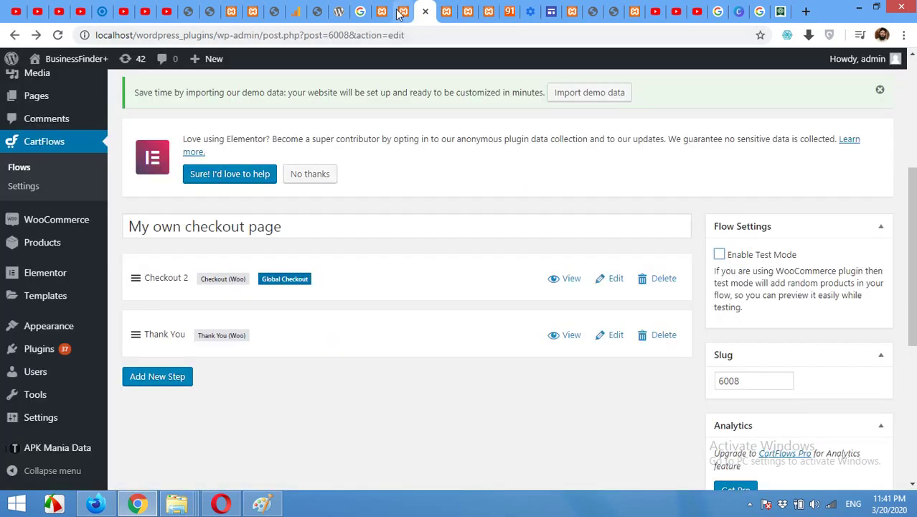
pyautogui.click(401, 13)
pyautogui.click(424, 12)
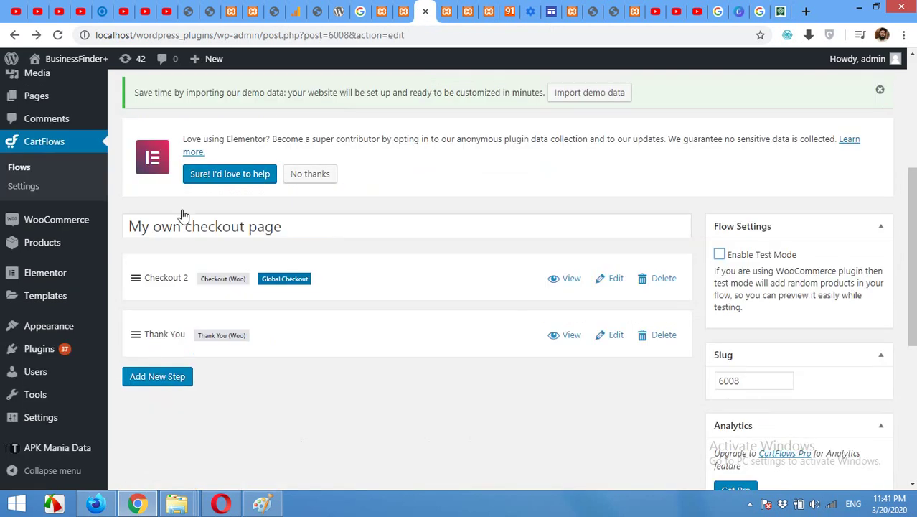
pyautogui.click(402, 12)
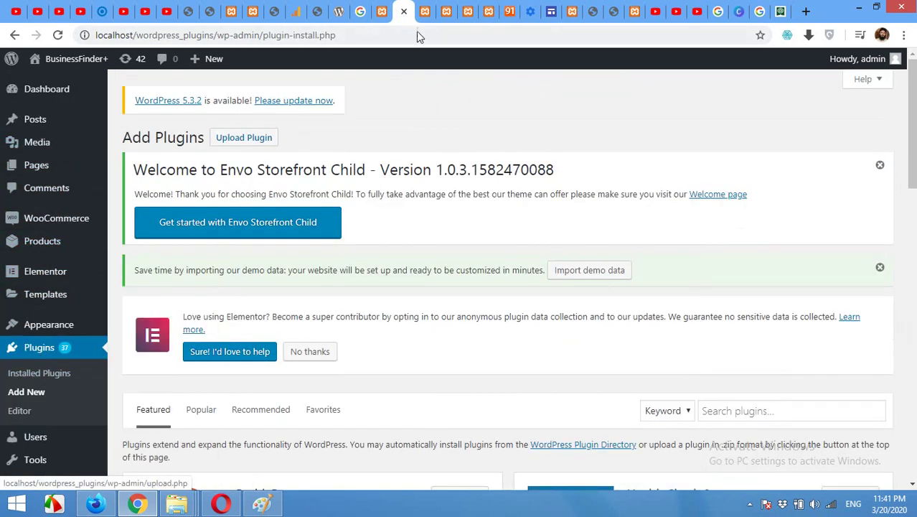
pyautogui.click(425, 11)
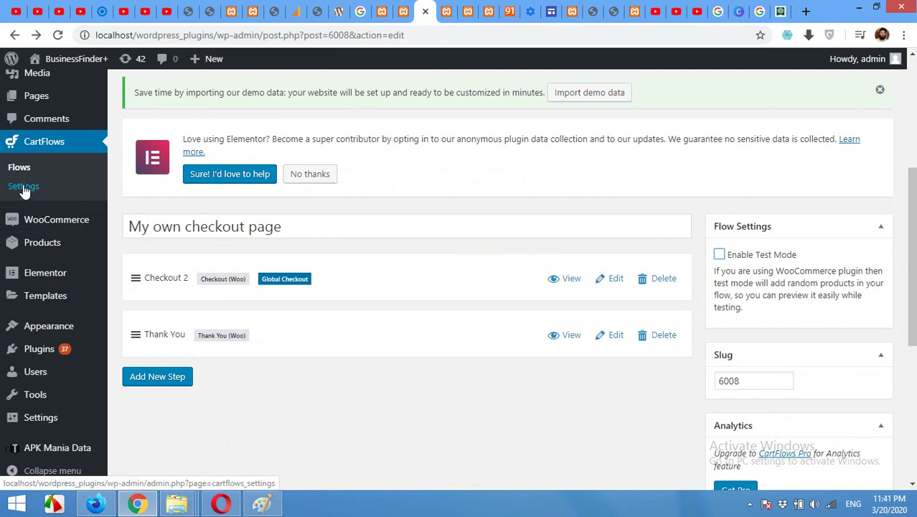
pyautogui.rightClick(23, 189)
pyautogui.click(42, 196)
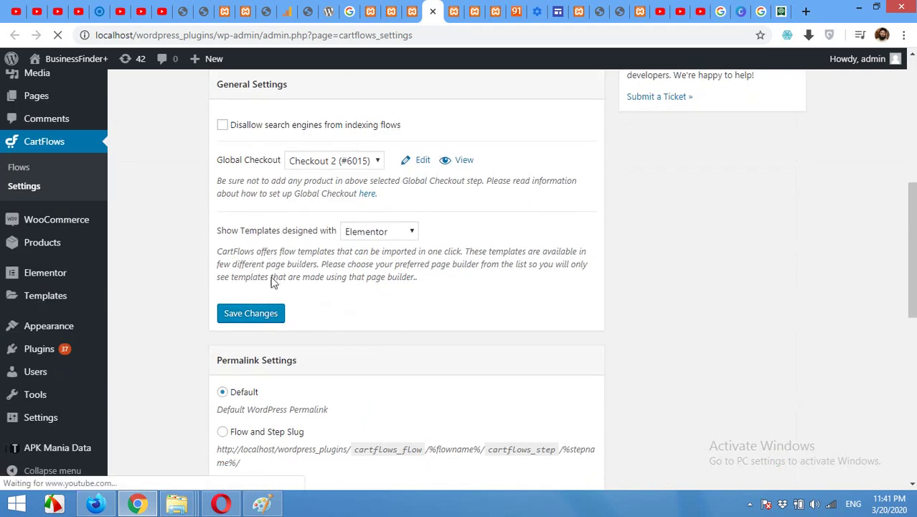
pyautogui.scroll(2, 262, 214)
# Set Global Checkout back to Select and save the CartFlows settings
pyautogui.click(321, 297)
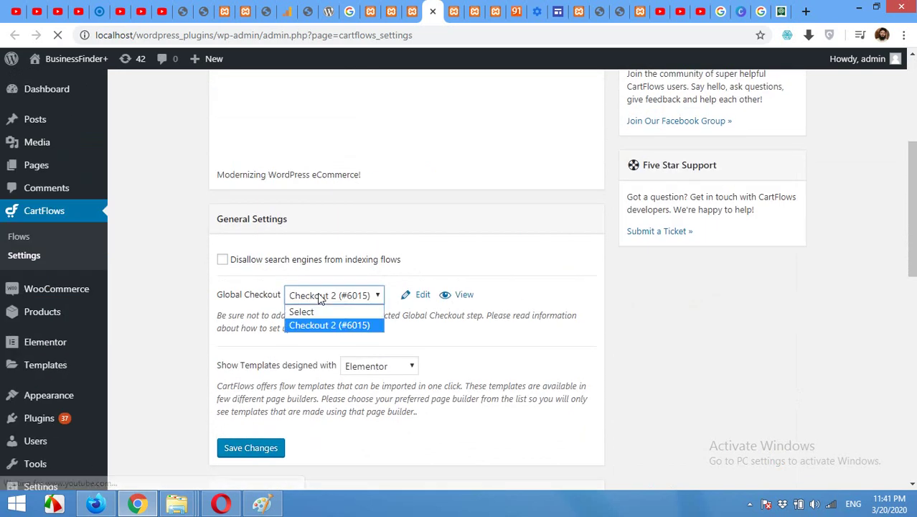
pyautogui.click(302, 311)
pyautogui.click(248, 449)
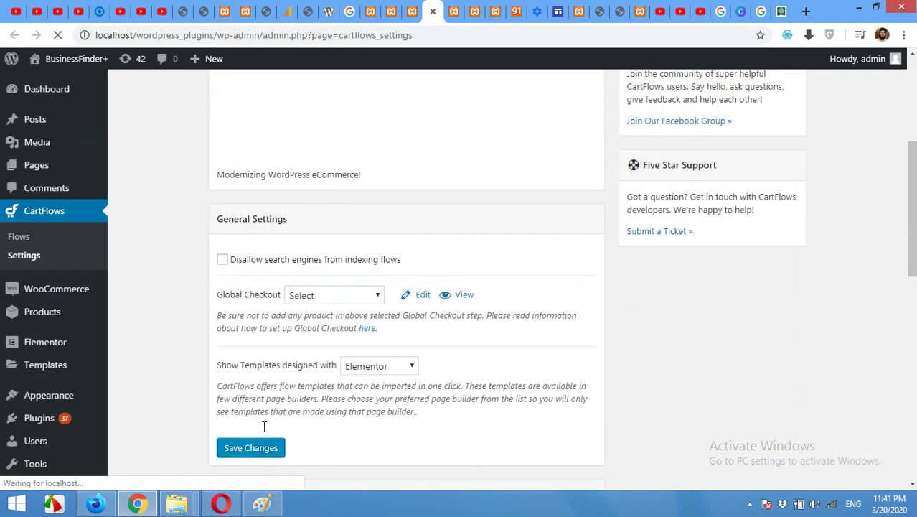
pyautogui.scroll(2, 477, 349)
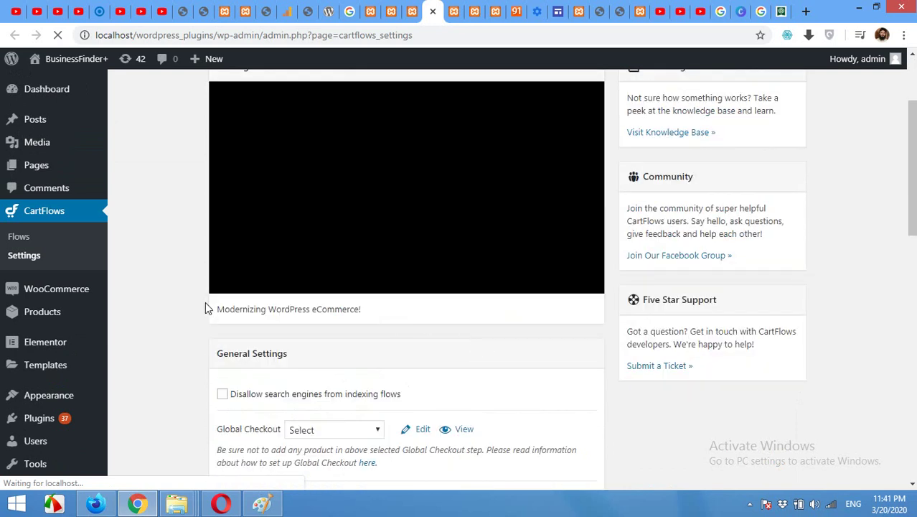
pyautogui.click(474, 10)
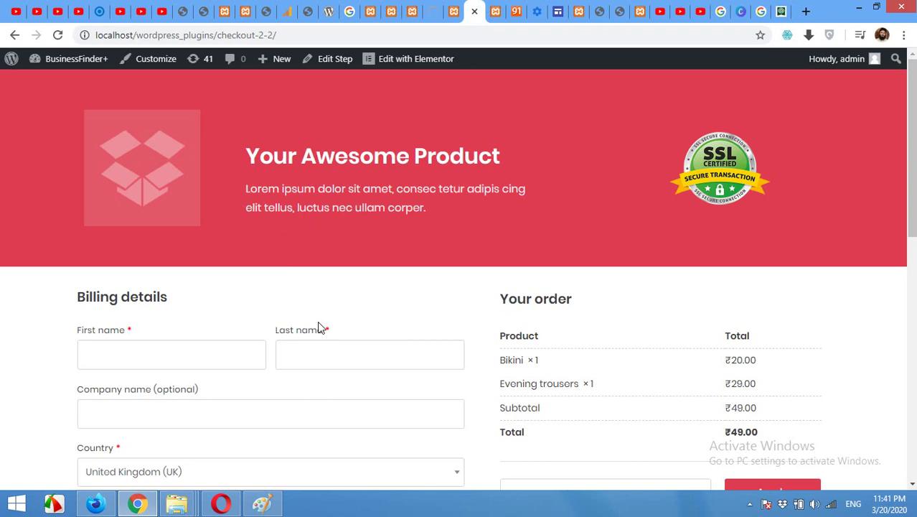
# Reload the storefront checkout page and check it after clearing Global Checkout
pyautogui.press('F5')
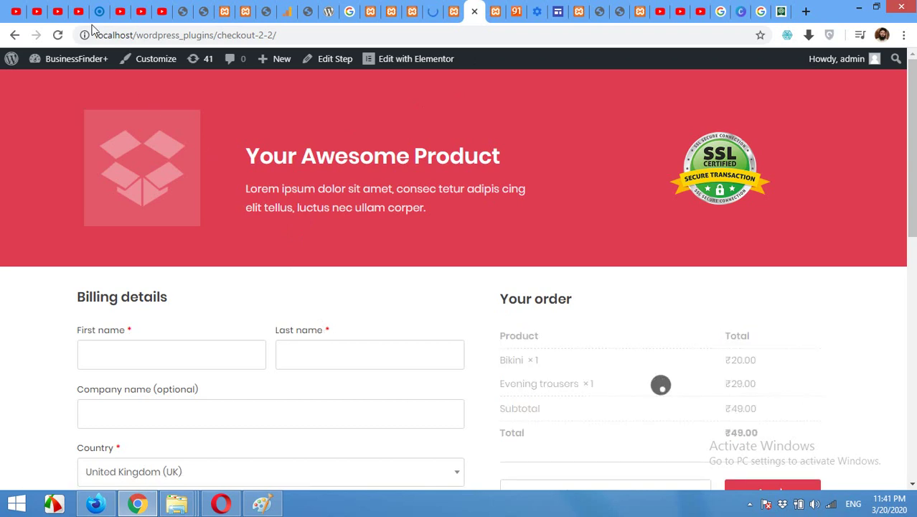
pyautogui.click(59, 35)
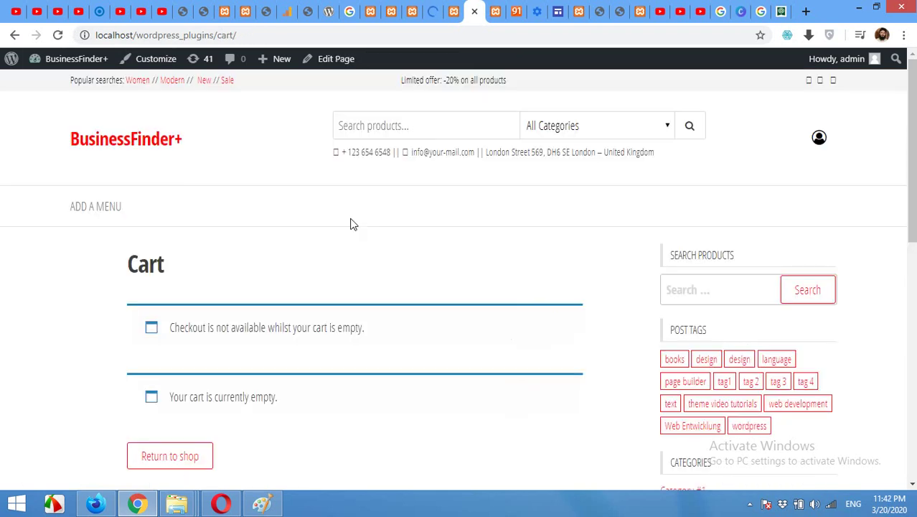
pyautogui.scroll(-4, 301, 339)
pyautogui.scroll(4, 386, 322)
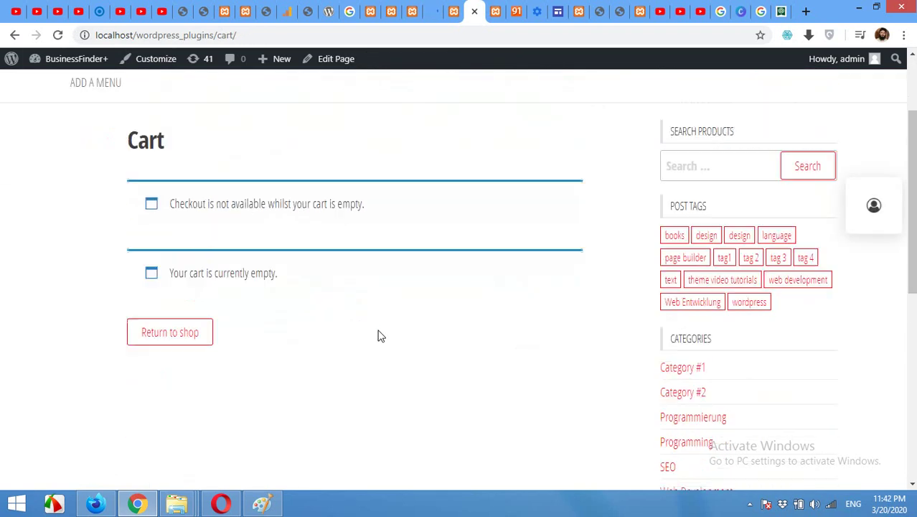
# Choose Checkout 2 (#6015) as Global Checkout and save, confirming Settings saved successfully
pyautogui.click(431, 12)
pyautogui.scroll(-4, 180, 245)
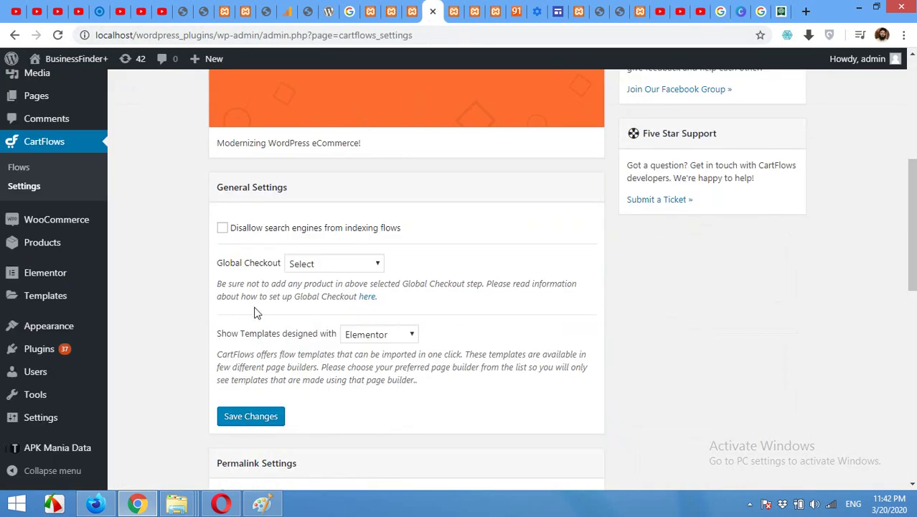
pyautogui.click(327, 263)
pyautogui.click(318, 294)
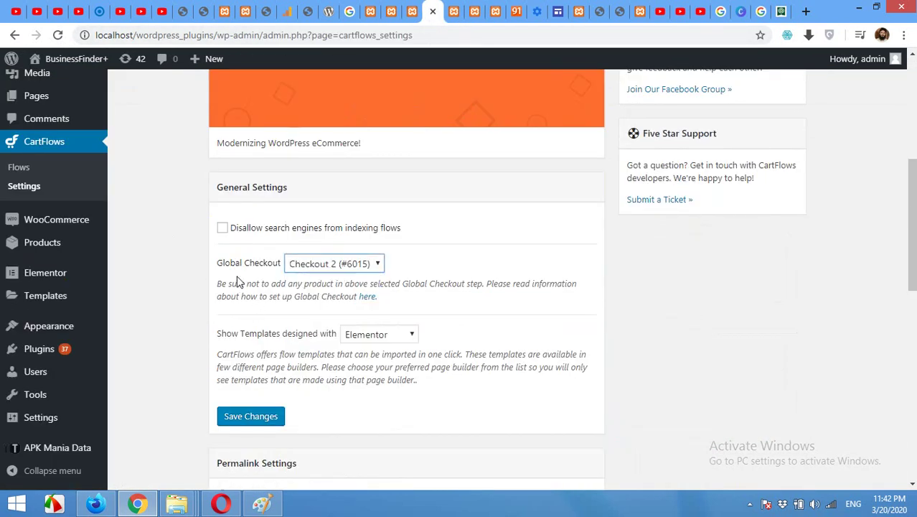
pyautogui.click(251, 417)
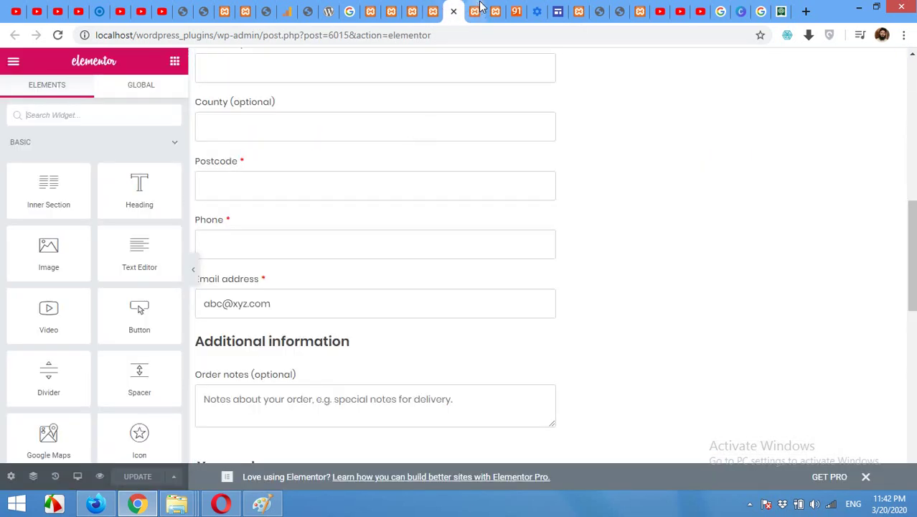
# Open the Bikini from the sidebar product list and view the cart containing it
pyautogui.click(481, 7)
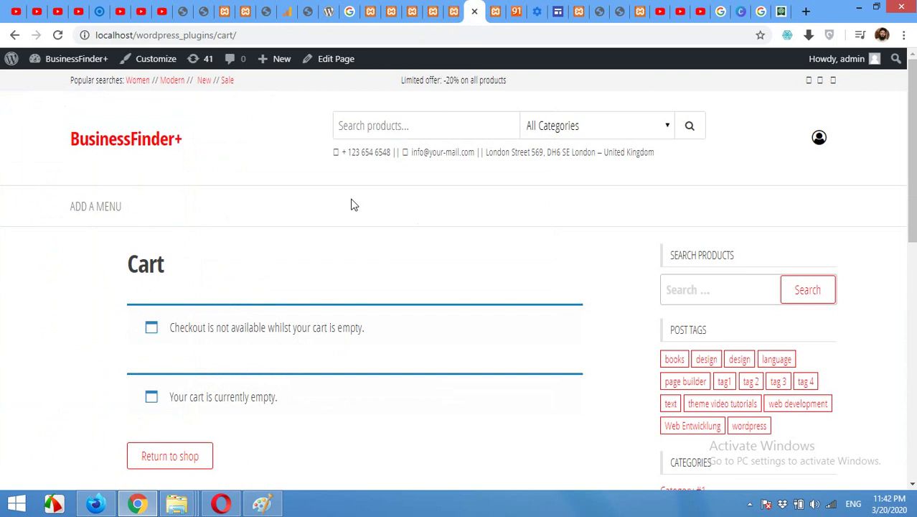
pyautogui.scroll(-6, 351, 315)
pyautogui.scroll(10, 352, 321)
pyautogui.scroll(-12, 353, 317)
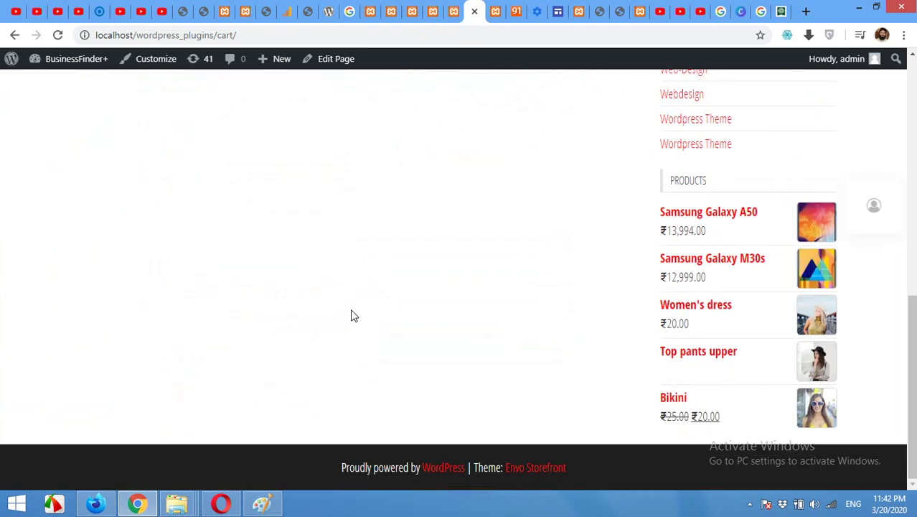
pyautogui.click(818, 370)
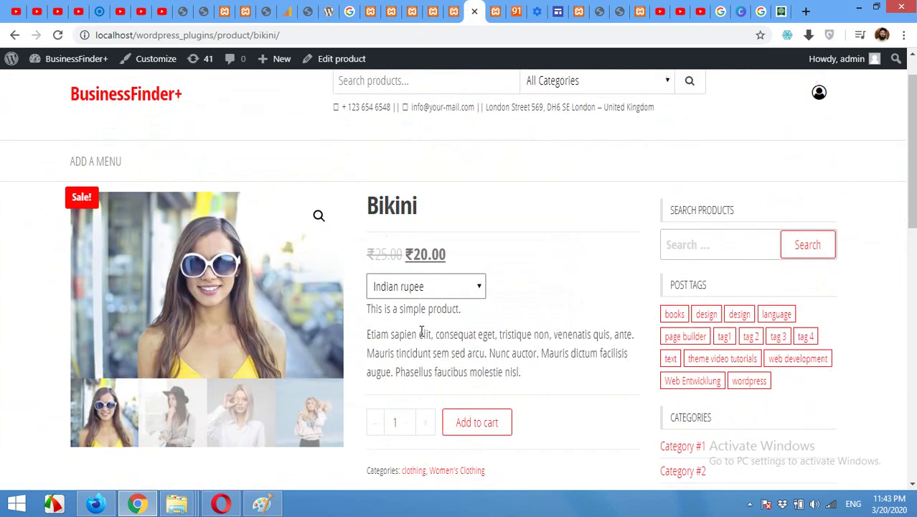
pyautogui.scroll(-2, 445, 302)
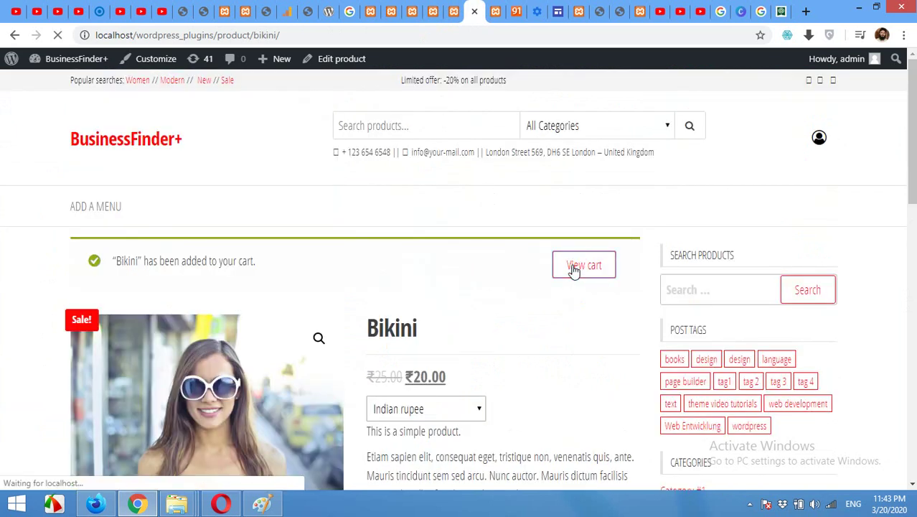
pyautogui.click(574, 269)
# Proceed to checkout and scroll the Checkout 2 page showing the ₹20.00 order
pyautogui.scroll(-1, 577, 268)
pyautogui.click(495, 301)
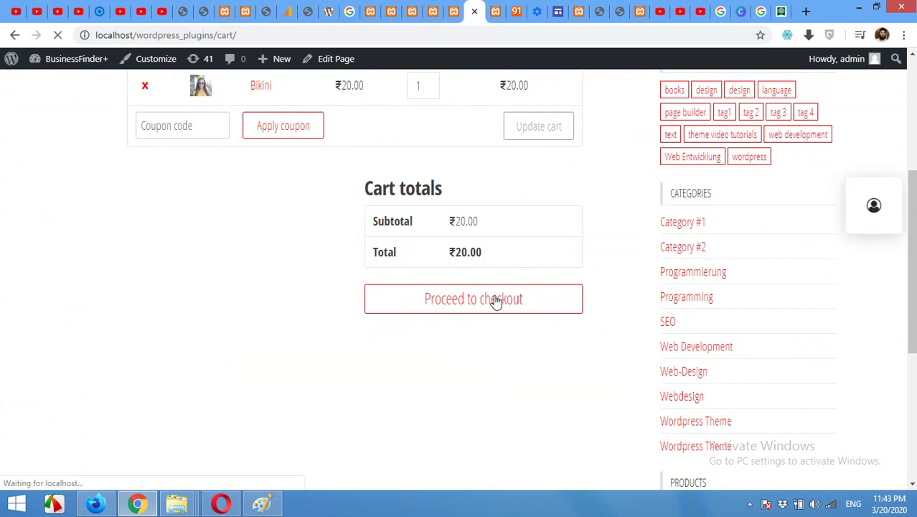
pyautogui.scroll(-5, 428, 288)
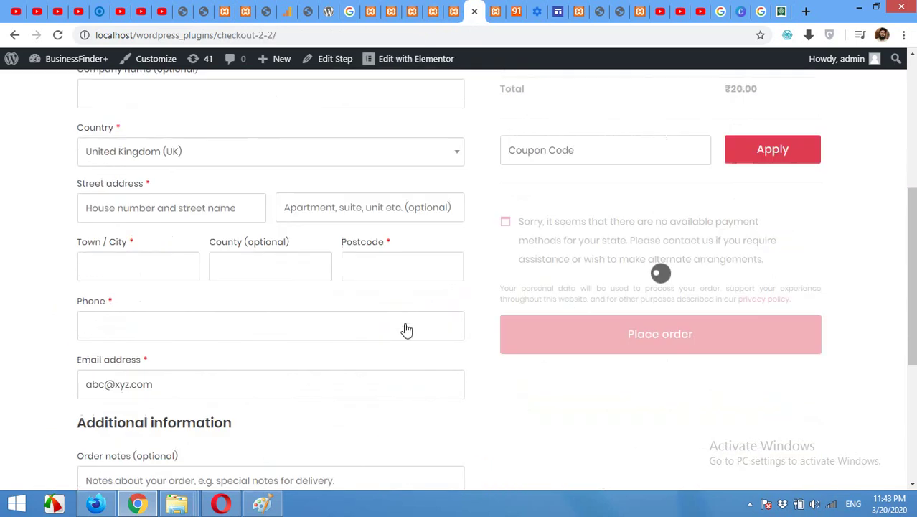
pyautogui.scroll(-4, 406, 330)
pyautogui.scroll(5, 470, 348)
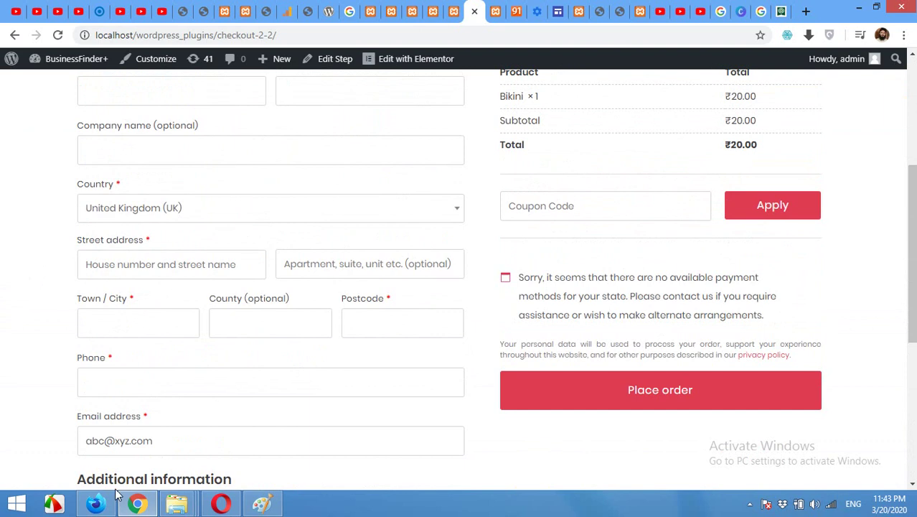
# Subscribe to the Contact form 7 video's YouTube channel, leaving notification preferences unchanged
pyautogui.click(219, 506)
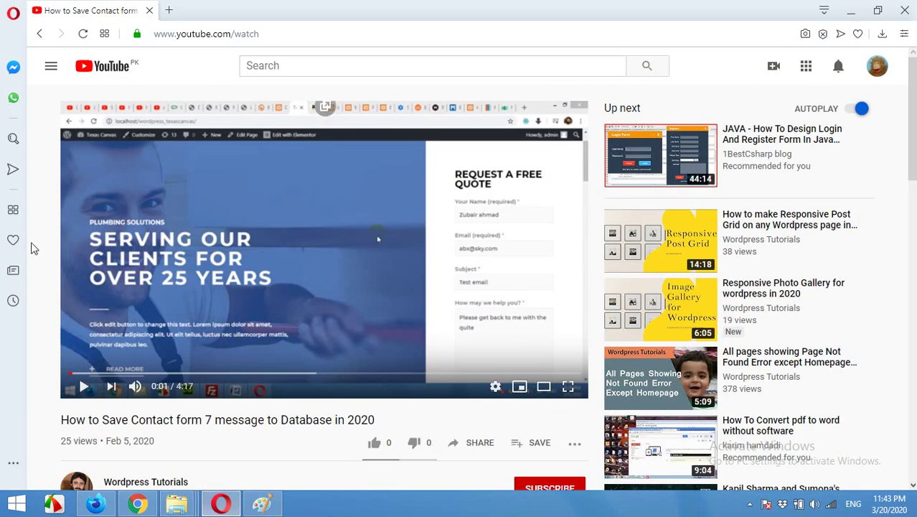
pyautogui.scroll(-3, 43, 271)
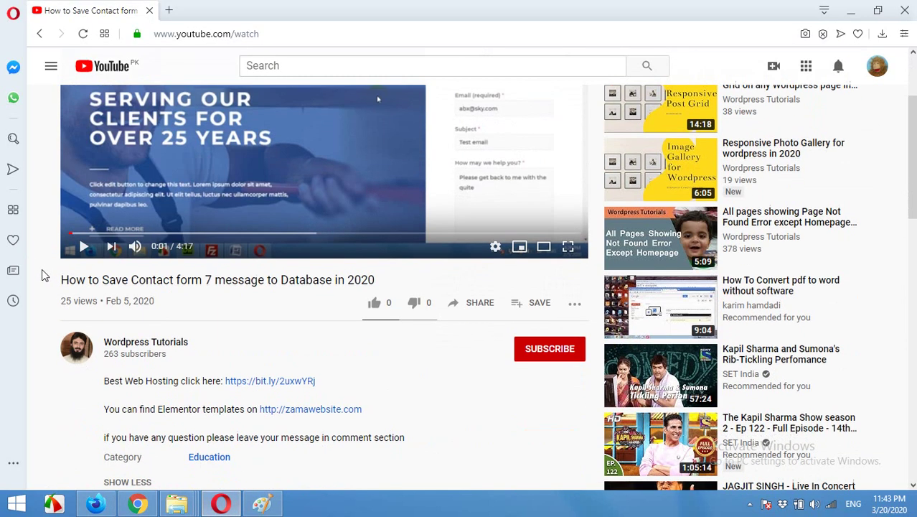
pyautogui.click(540, 290)
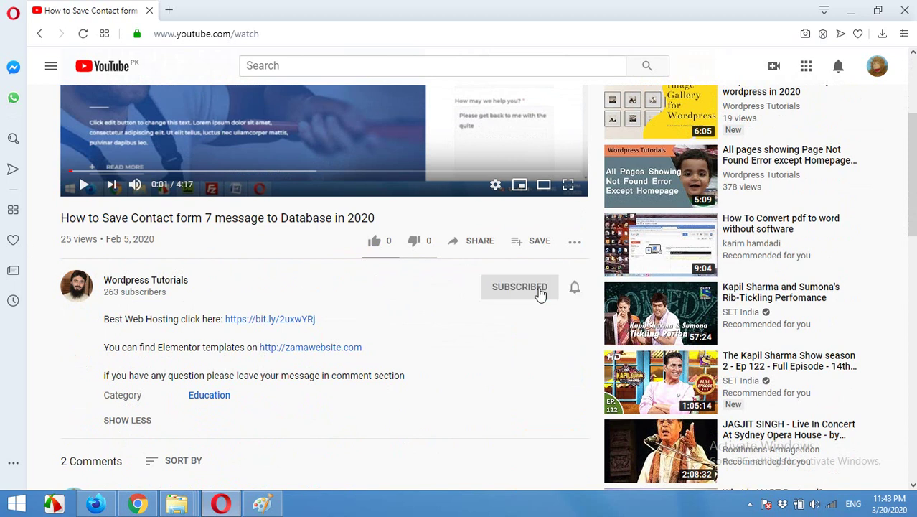
pyautogui.click(575, 290)
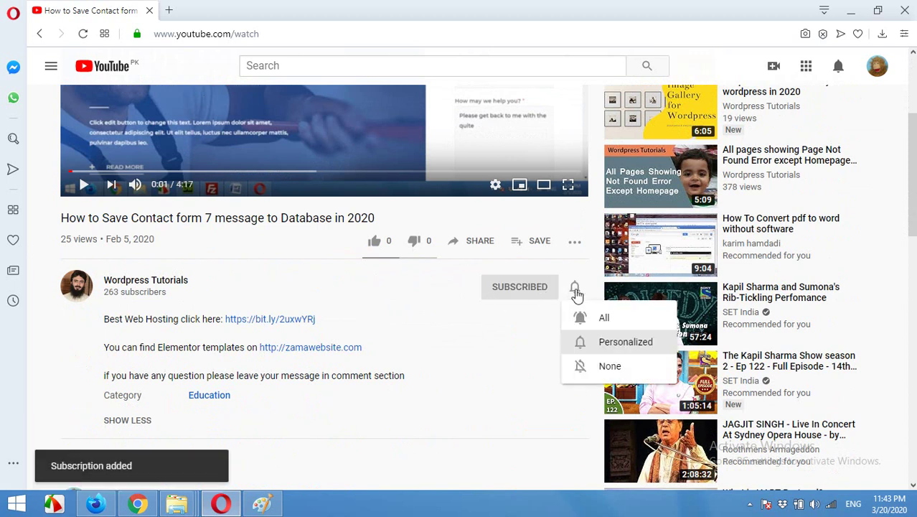
pyautogui.click(499, 336)
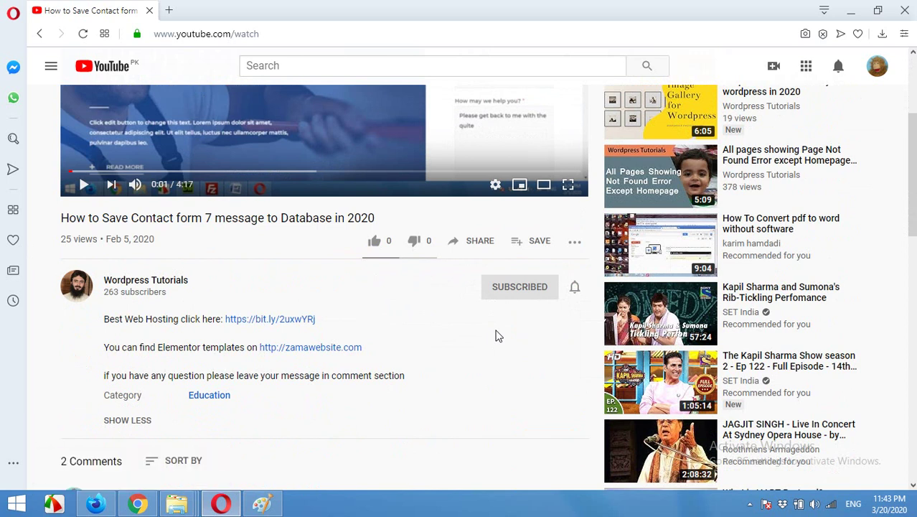